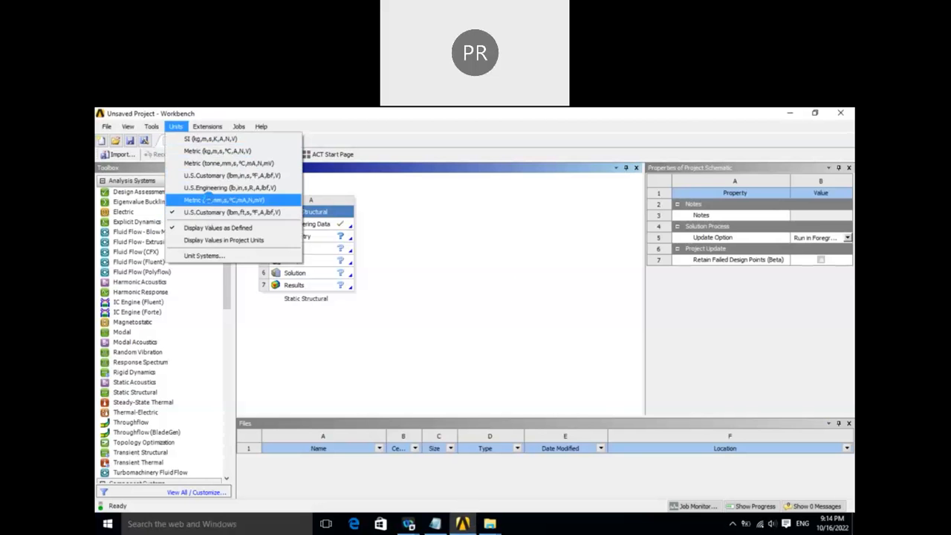
# Set the project units to Metric (kg, mm, s, °C, mA, N, mV) and import Bracket.stp as the Static Structural geometry
pyautogui.click(215, 200)
pyautogui.click(346, 238)
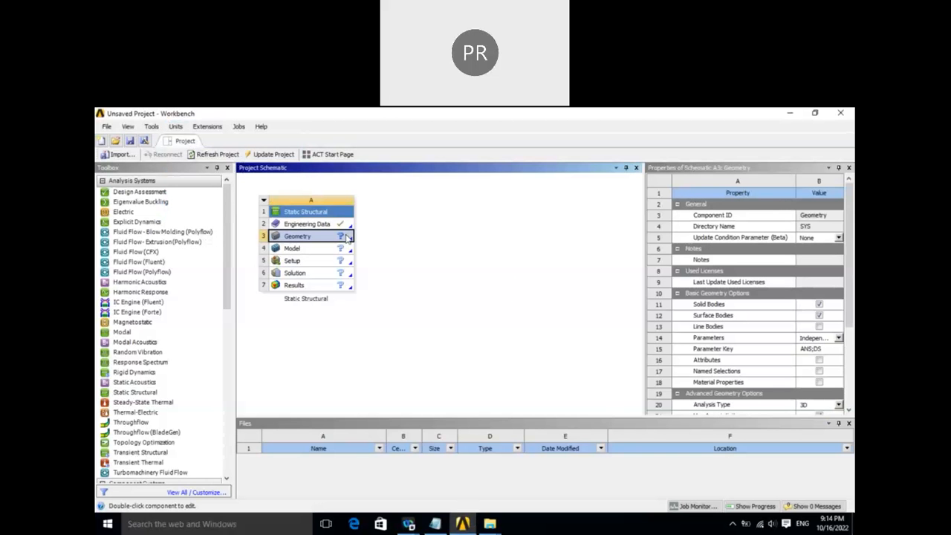
pyautogui.rightClick(346, 237)
pyautogui.moveTo(460, 268)
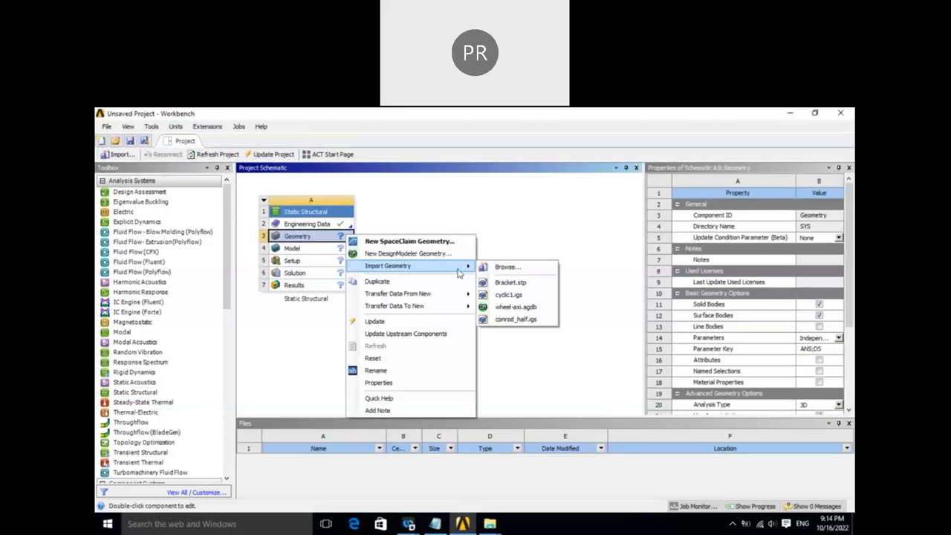
pyautogui.click(509, 272)
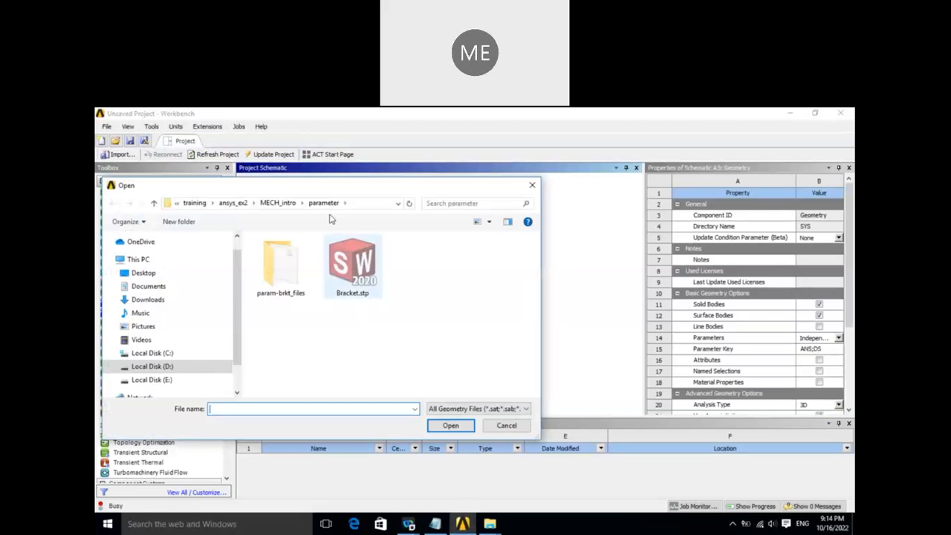
pyautogui.click(358, 269)
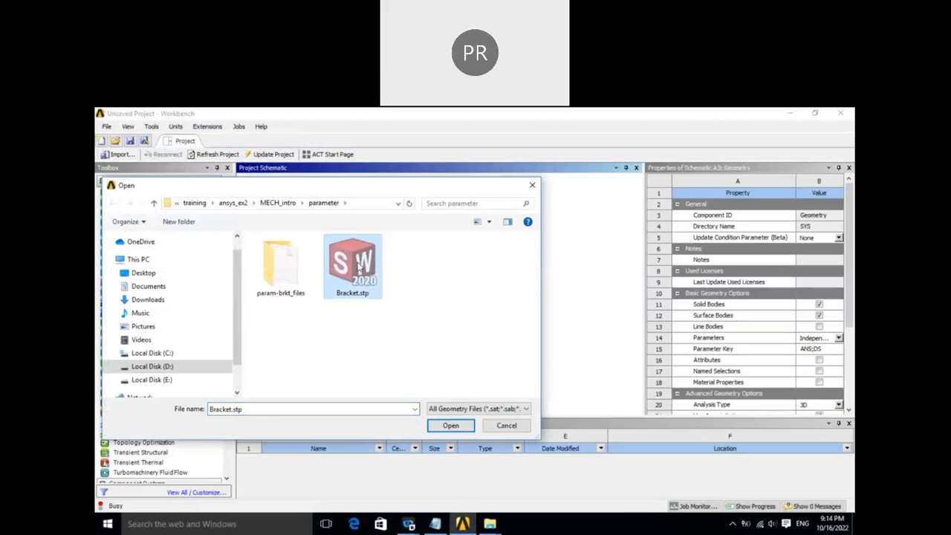
pyautogui.click(449, 424)
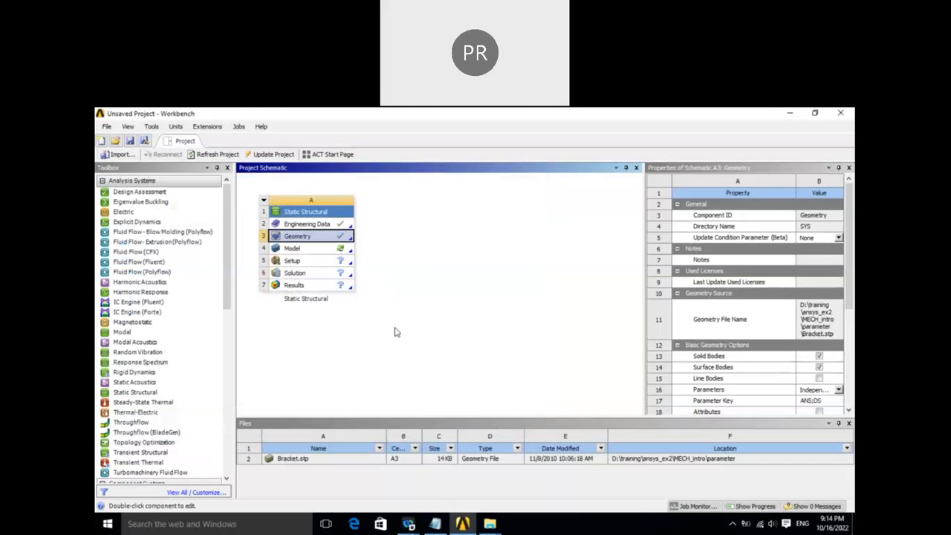
pyautogui.click(394, 333)
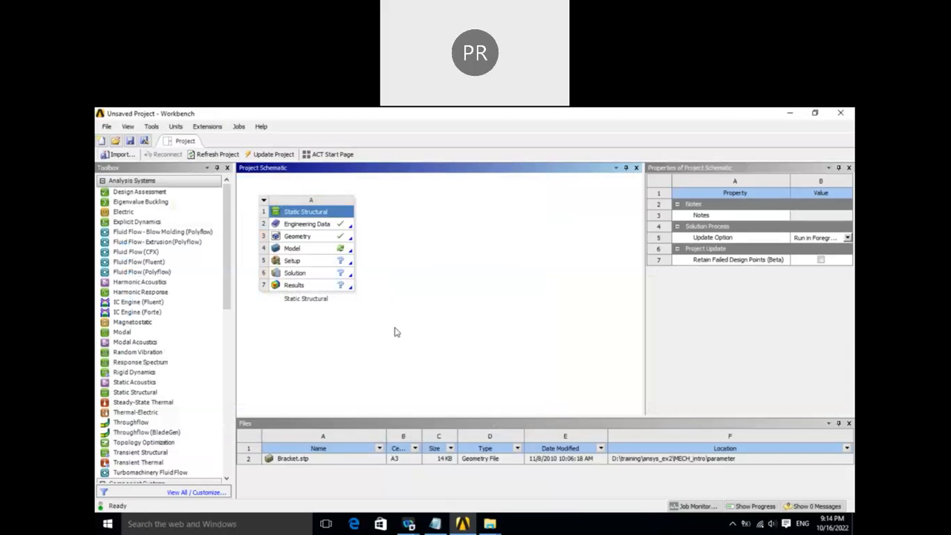
# Open the system's Model in Mechanical and rename the Bracket-FreeParts body as GUSSET
pyautogui.click(346, 248)
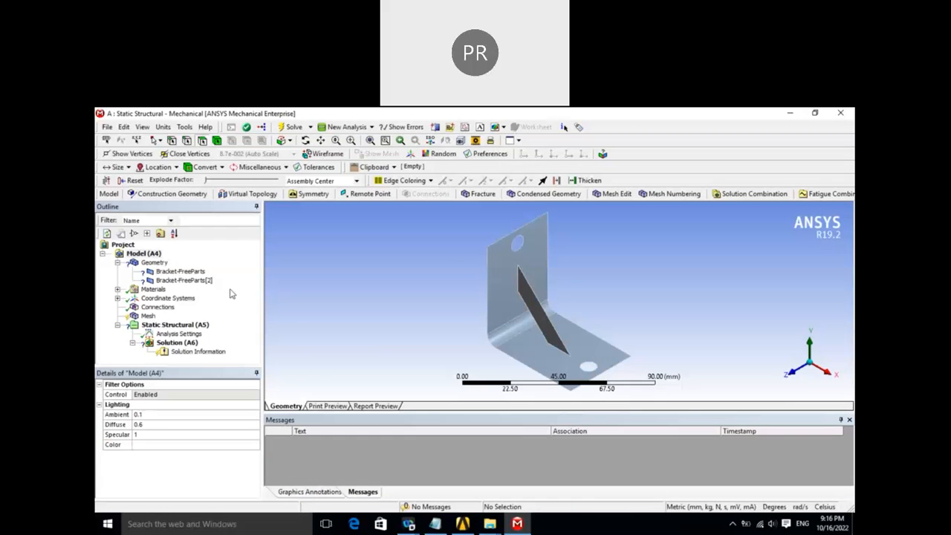
pyautogui.click(178, 272)
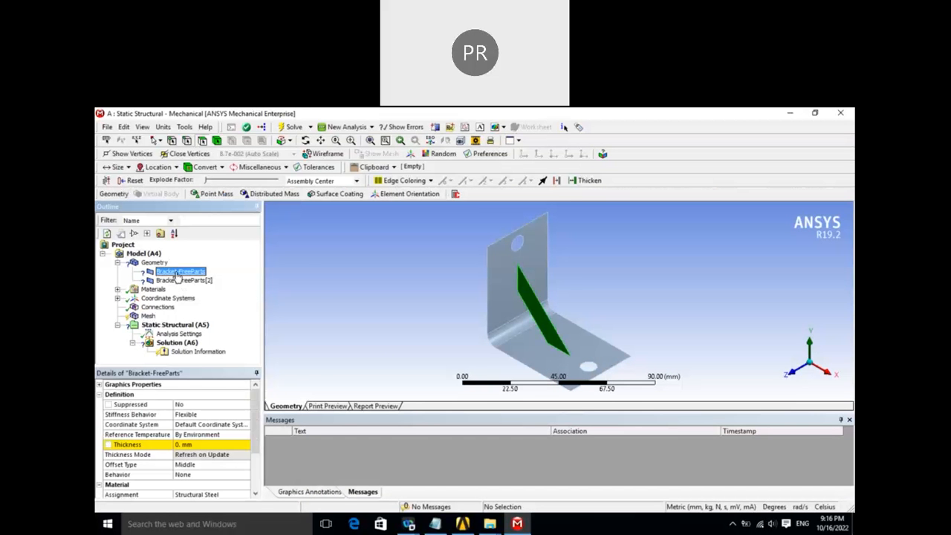
pyautogui.rightClick(177, 276)
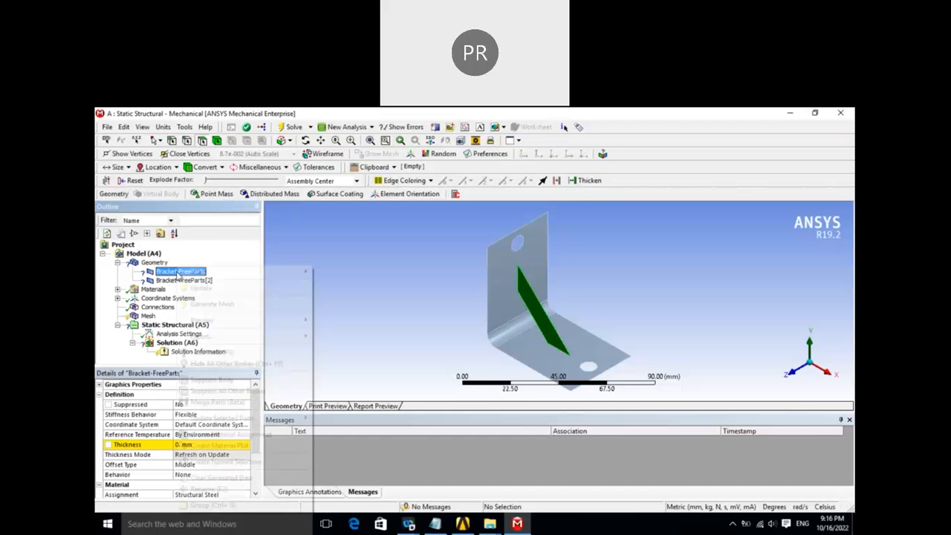
pyautogui.click(357, 241)
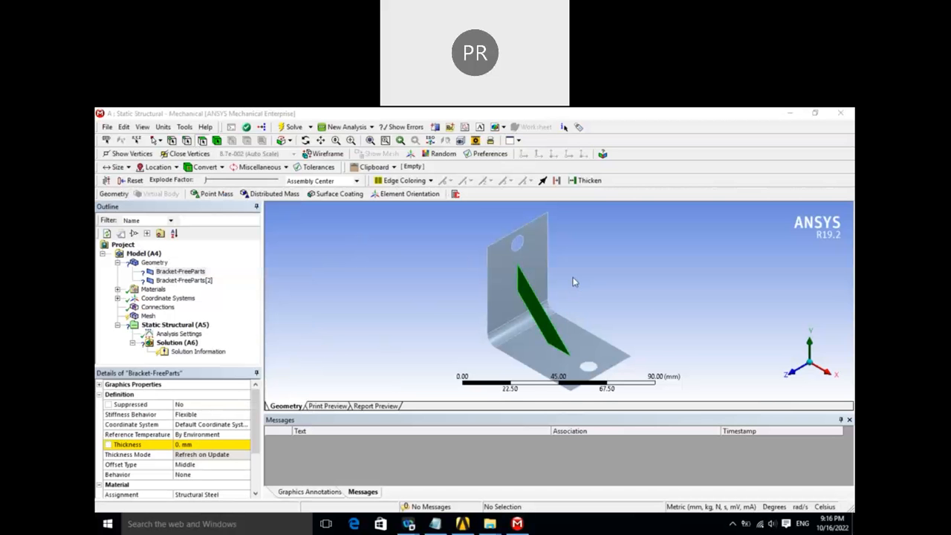
pyautogui.rightClick(177, 272)
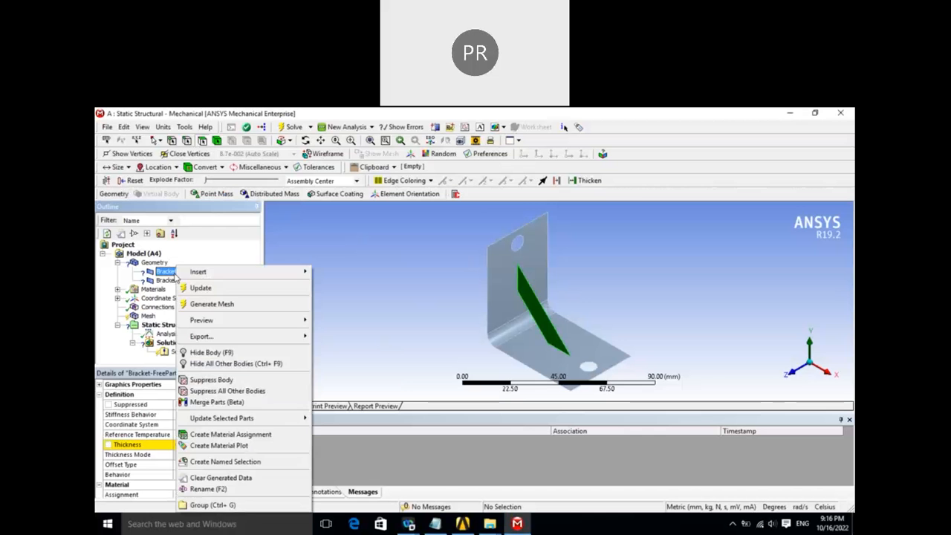
pyautogui.click(208, 489)
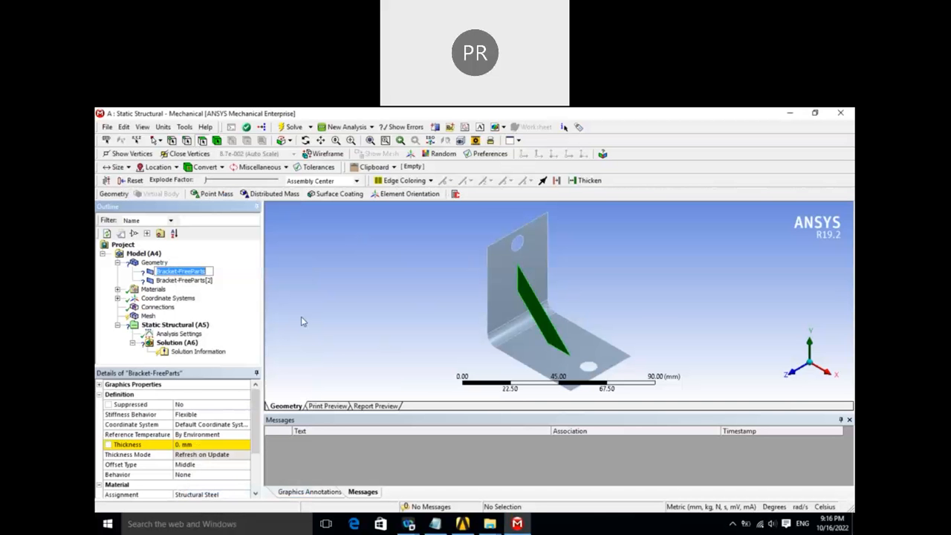
pyautogui.write('GUSSET')
# Set the thickness of the GUSSET body to 1 mm
pyautogui.click(209, 444)
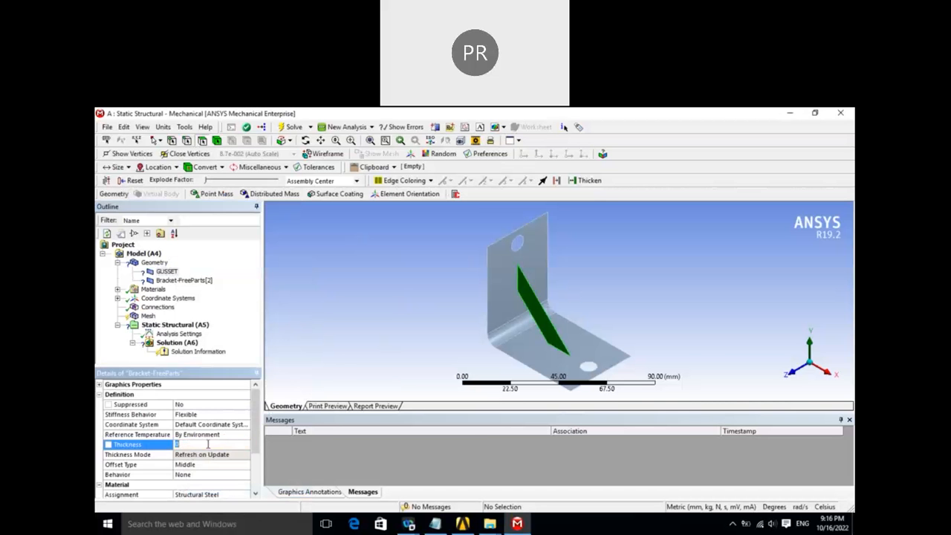
pyautogui.write('1')
pyautogui.click(275, 327)
# Rename the Bracket-FreeParts[2] body as BRKT and set its thickness to 2 mm
pyautogui.click(197, 282)
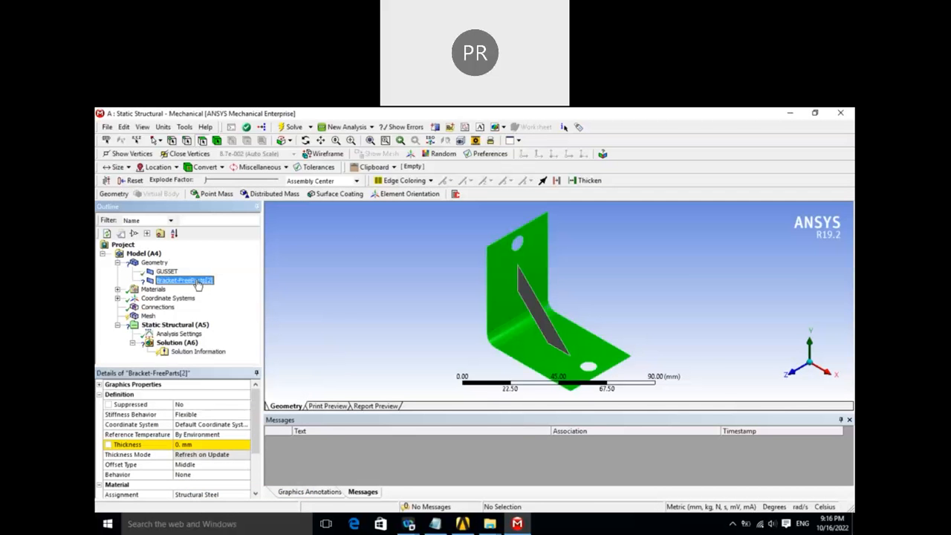
pyautogui.rightClick(198, 283)
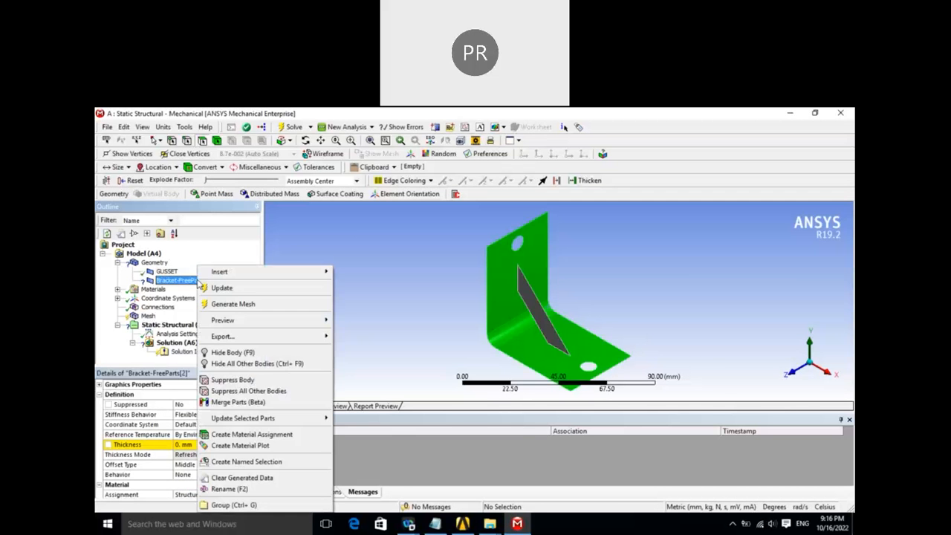
pyautogui.click(224, 490)
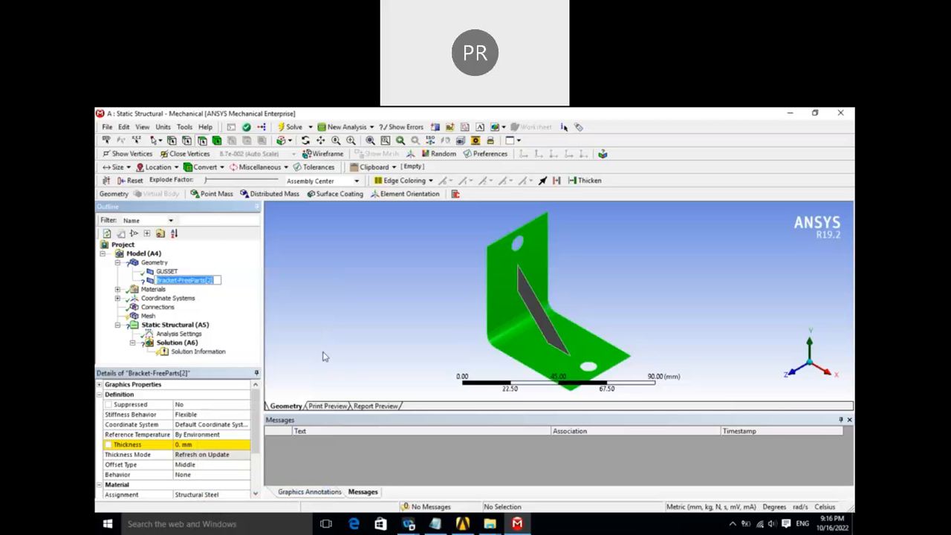
pyautogui.write('BRKT')
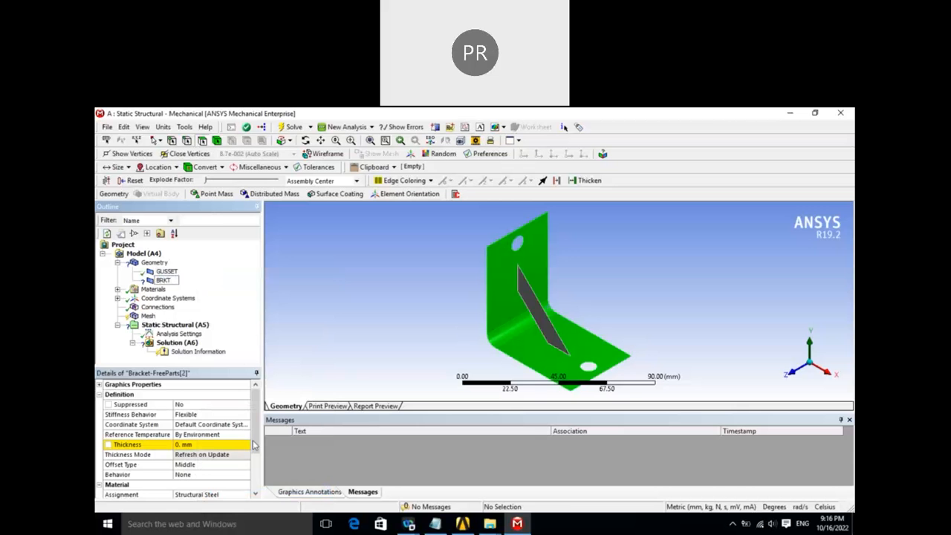
pyautogui.click(213, 444)
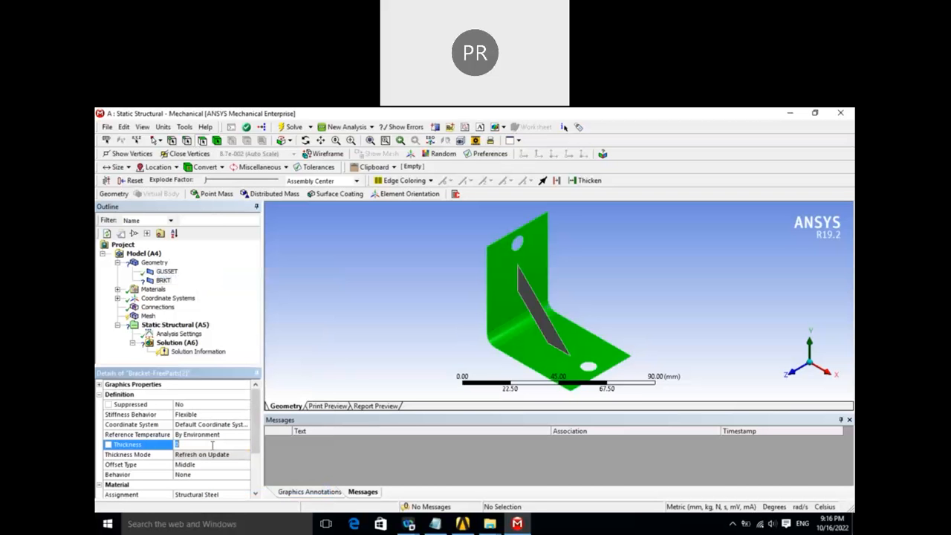
pyautogui.write('2')
pyautogui.press('Return')
# Make the thicknesses of both the GUSSET and BRKT bodies parameters
pyautogui.click(165, 272)
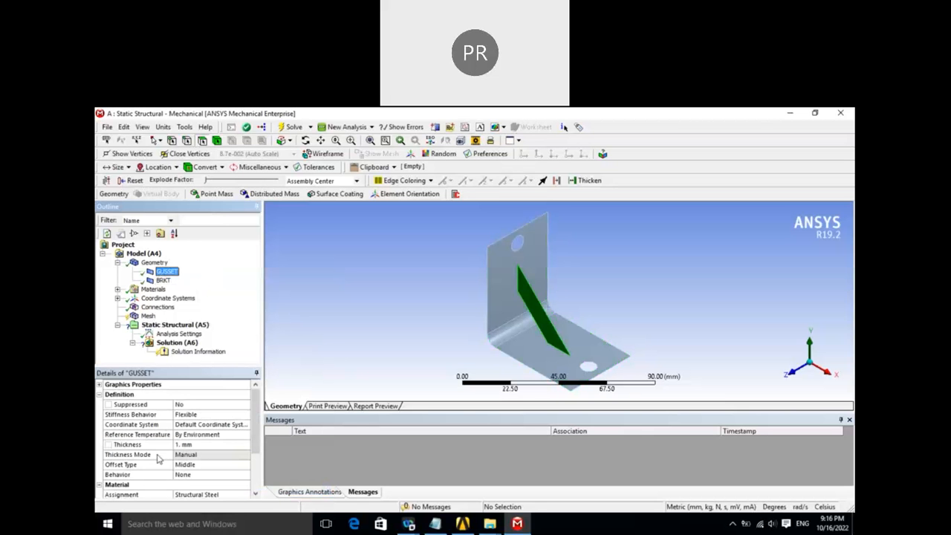
pyautogui.click(109, 445)
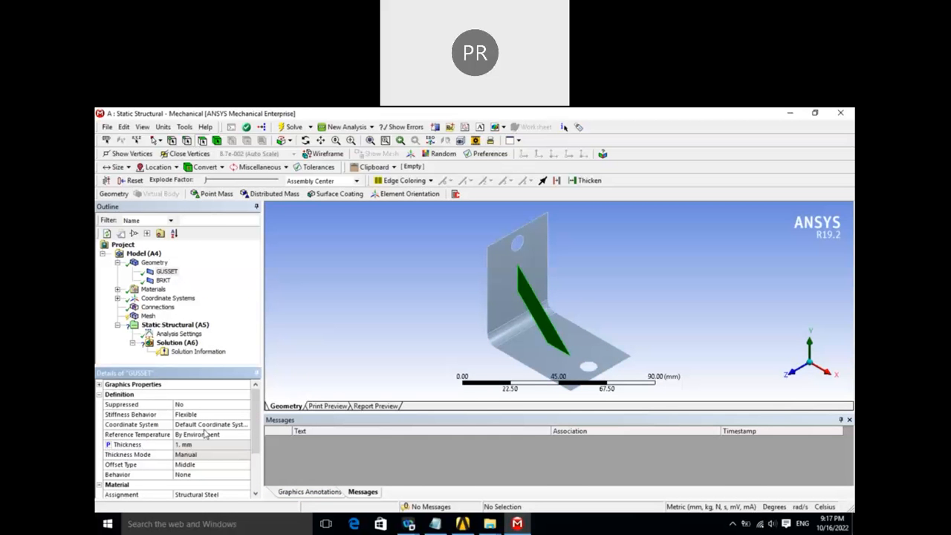
pyautogui.click(163, 282)
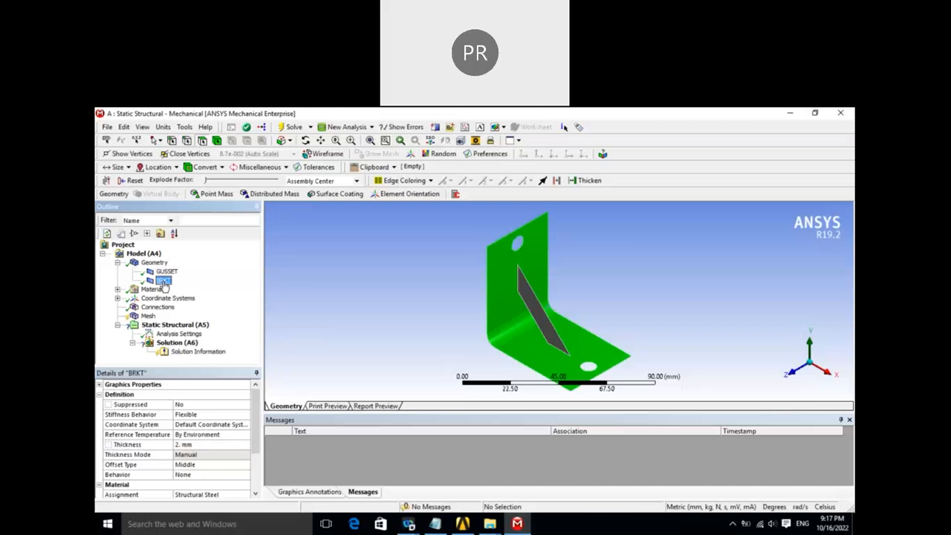
pyautogui.click(108, 445)
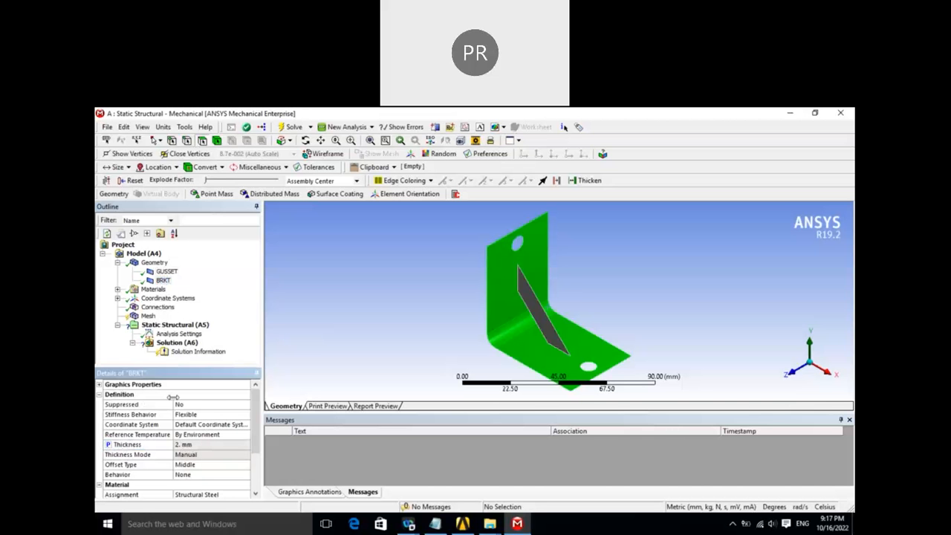
# Expose the total mass in the Geometry properties as a parameter
pyautogui.click(159, 264)
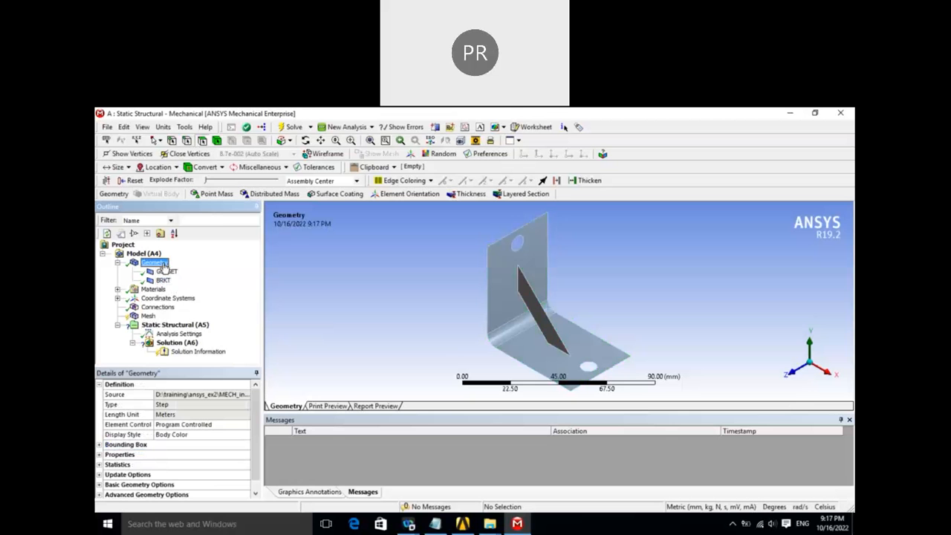
pyautogui.click(99, 455)
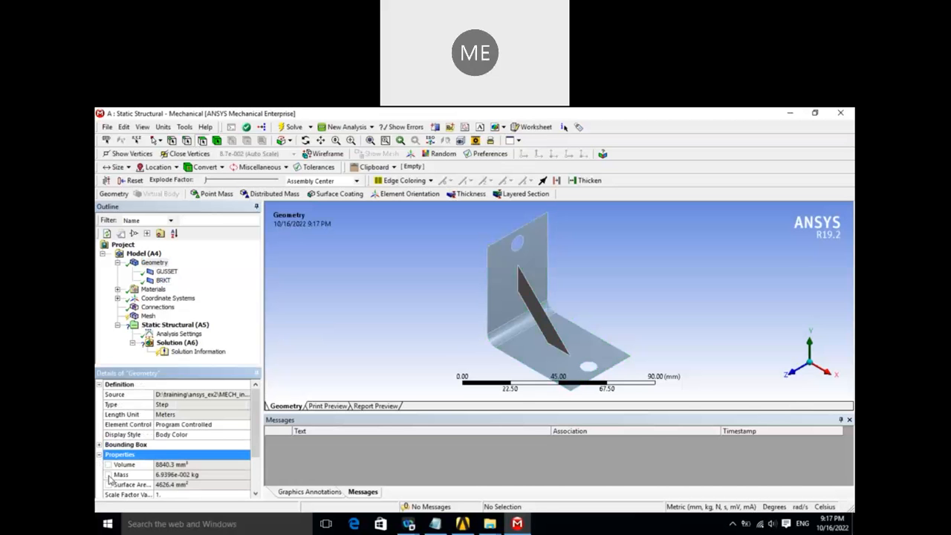
pyautogui.click(108, 476)
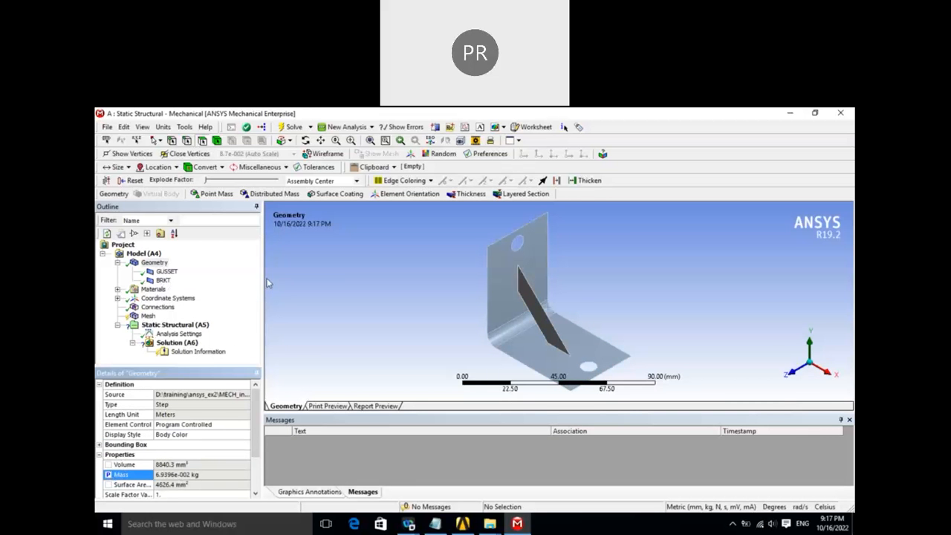
pyautogui.click(359, 273)
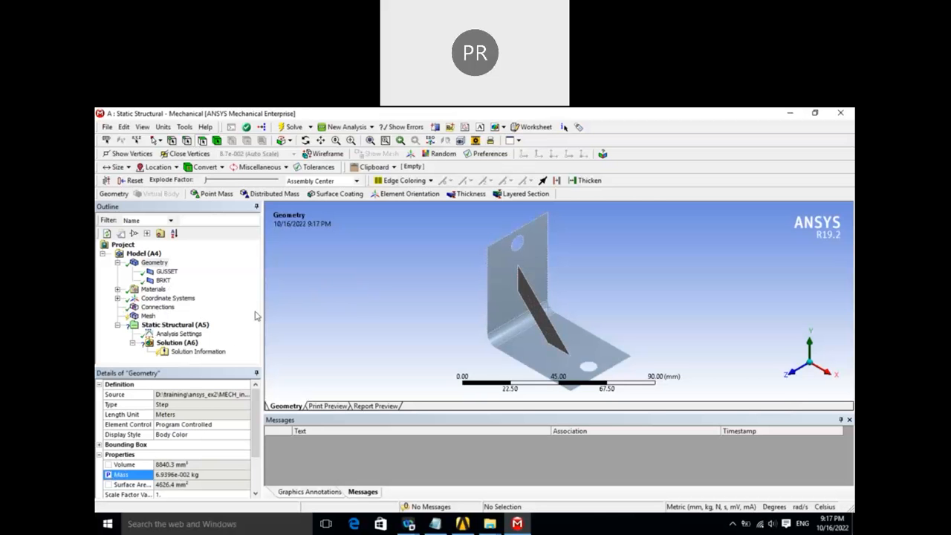
# Insert a connection group under Connections
pyautogui.click(156, 307)
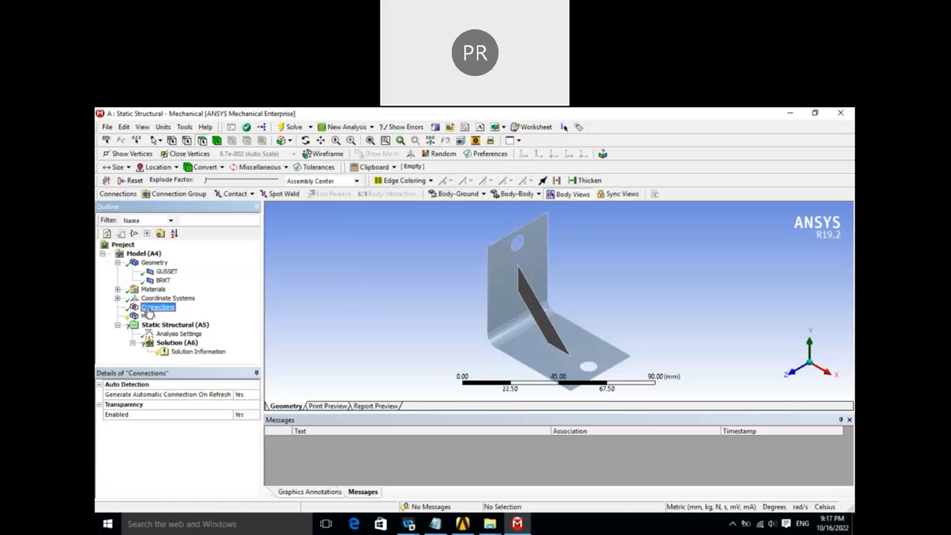
pyautogui.rightClick(148, 312)
pyautogui.moveTo(168, 318)
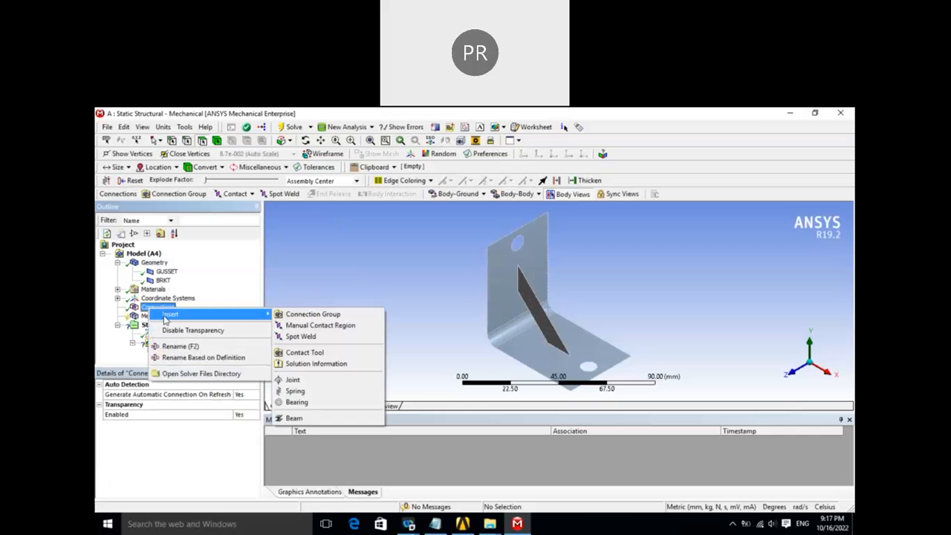
pyautogui.click(335, 316)
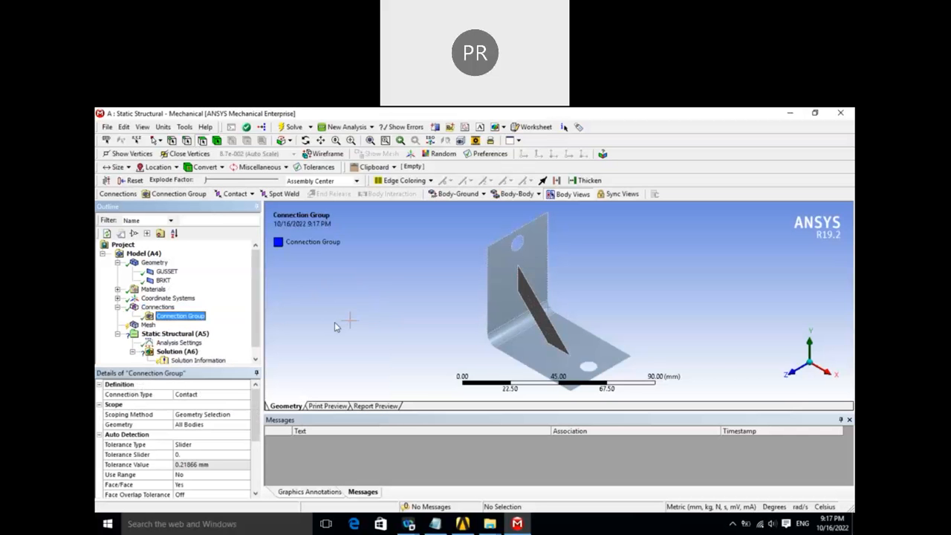
# Set the connection group's automatic detection to Face/Edge Yes and Face/Face No
pyautogui.moveTo(254, 420); pyautogui.dragTo(207, 461)
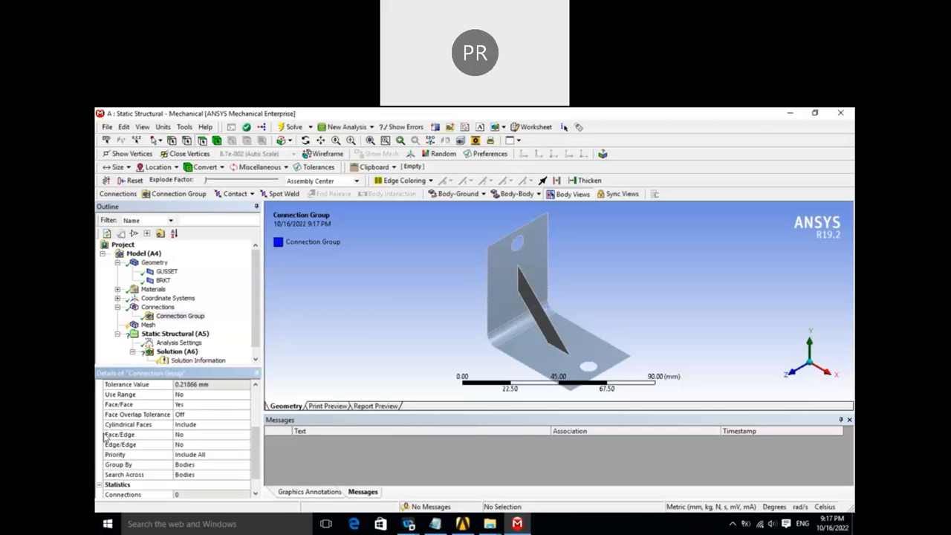
pyautogui.click(185, 435)
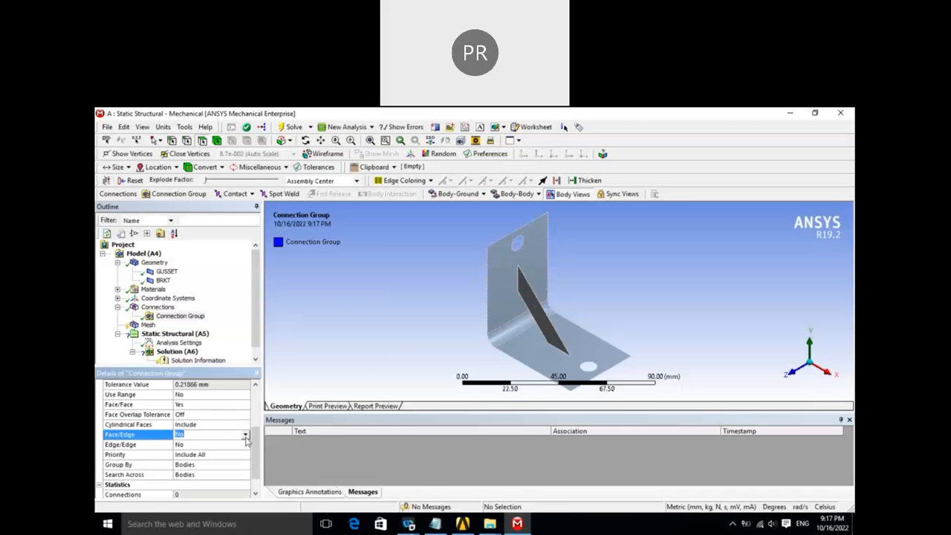
pyautogui.click(245, 435)
pyautogui.click(178, 453)
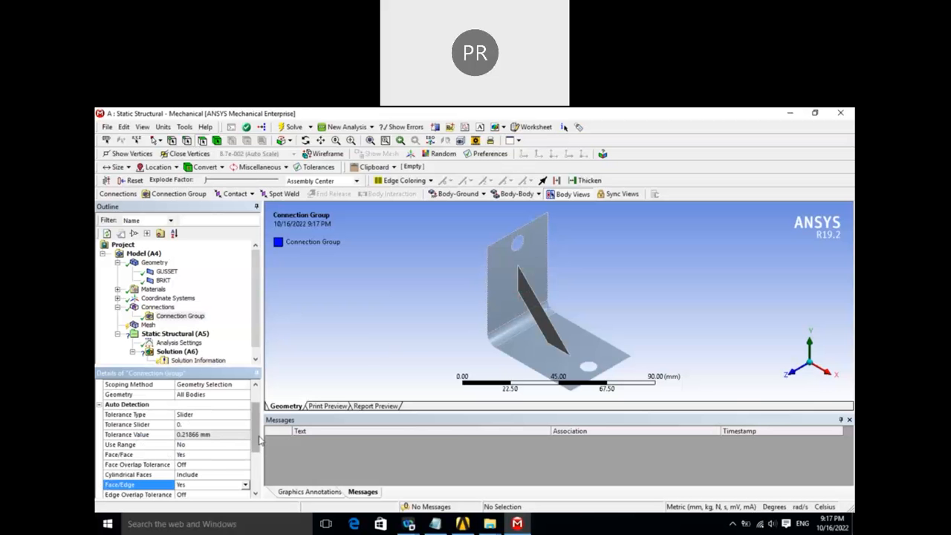
pyautogui.scroll(-3, 260, 441)
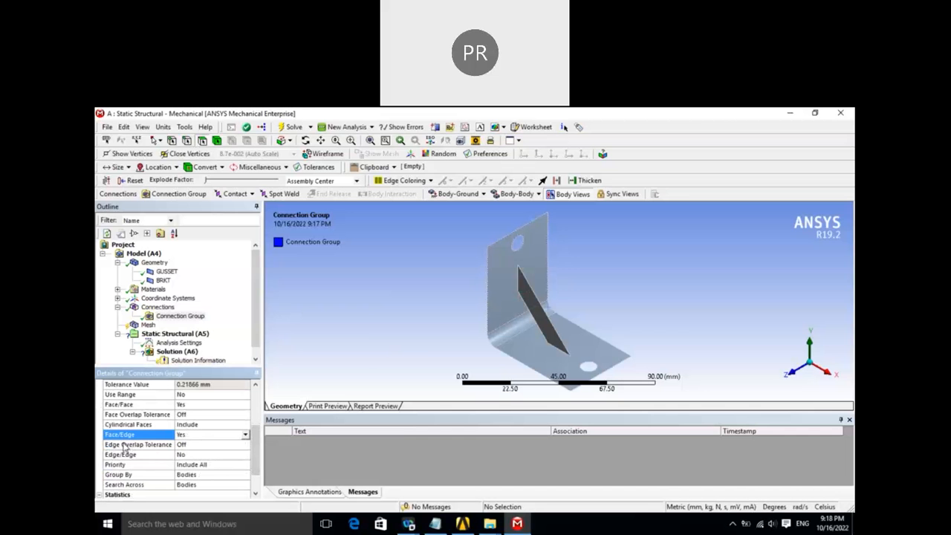
pyautogui.click(197, 405)
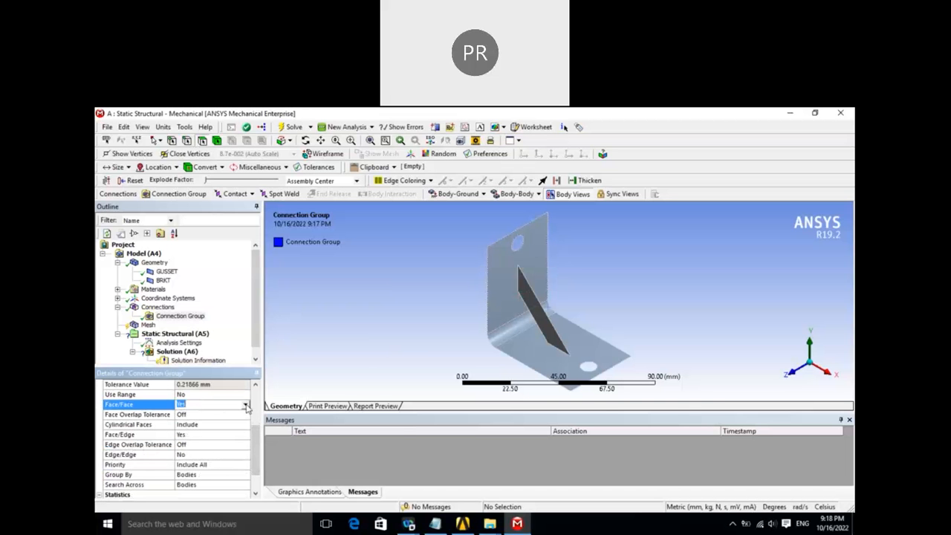
pyautogui.click(245, 406)
pyautogui.click(195, 422)
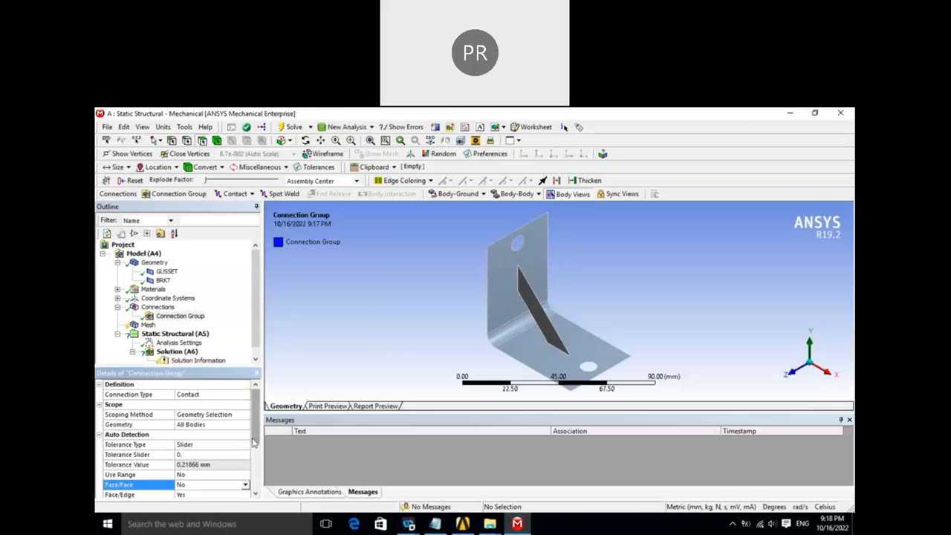
# Create automatic connections from the connection group's detection settings
pyautogui.moveTo(253, 443); pyautogui.dragTo(253, 448)
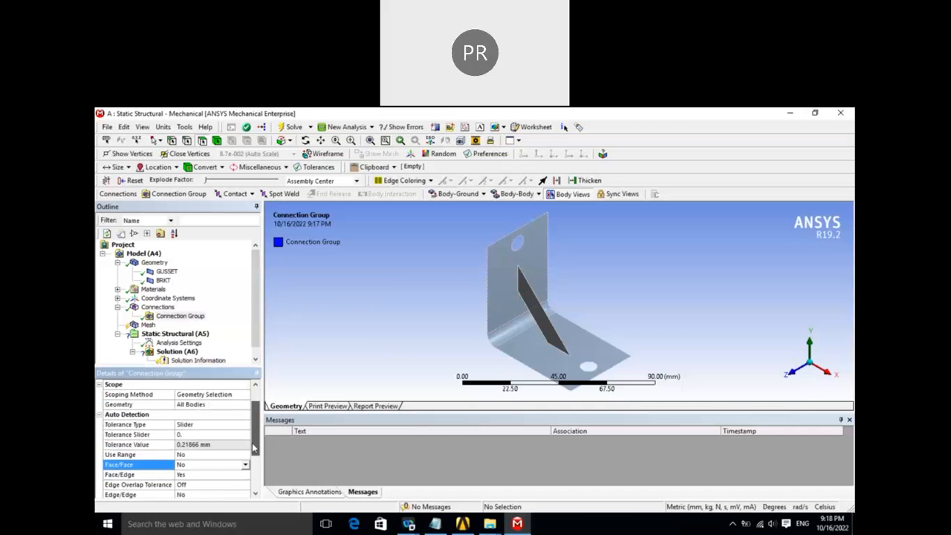
pyautogui.moveTo(253, 448); pyautogui.dragTo(254, 455)
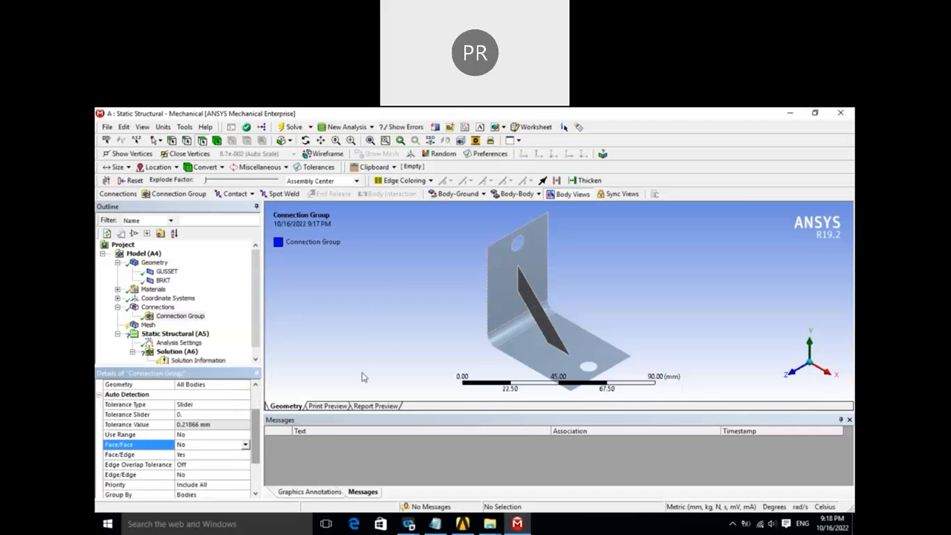
pyautogui.click(178, 317)
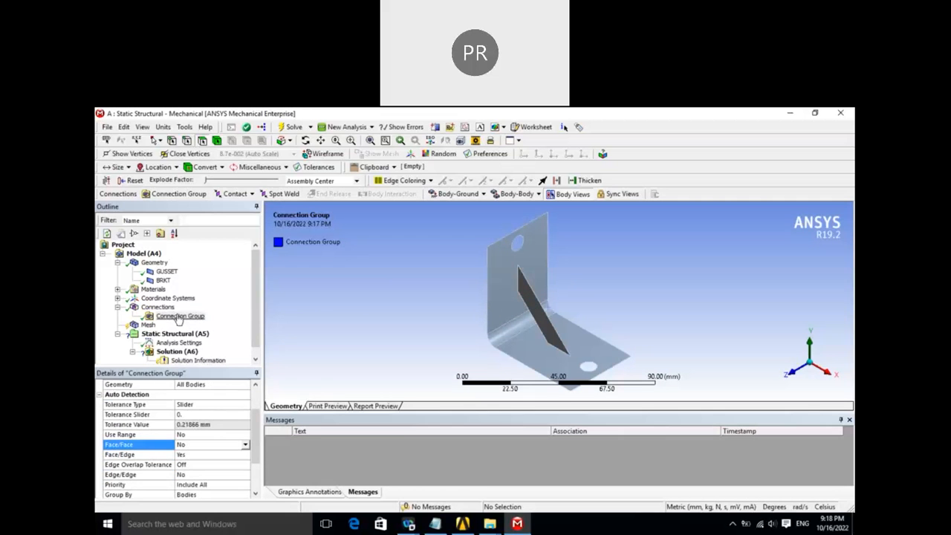
pyautogui.rightClick(170, 319)
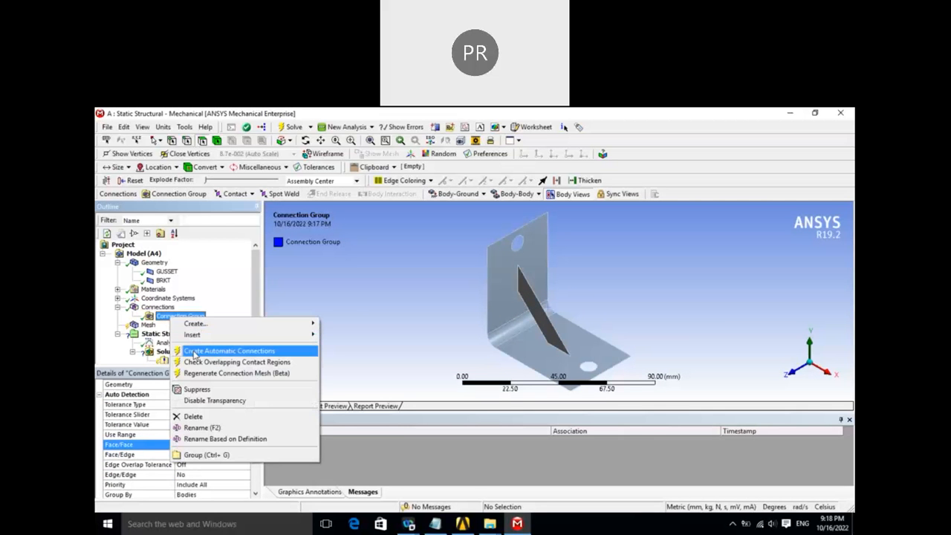
pyautogui.click(194, 354)
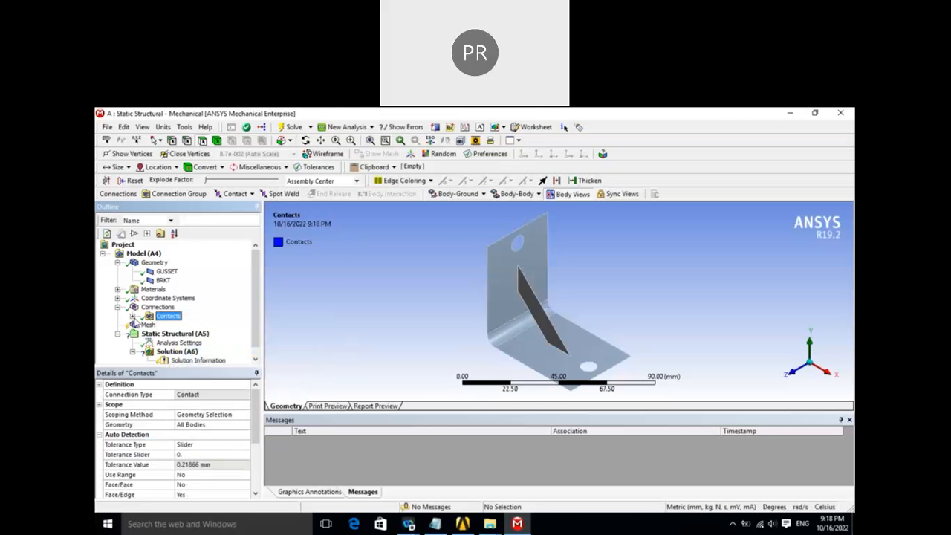
# Inspect the contact region between GUSSET and BRKT, including its contact and target scoping and bonded type
pyautogui.click(132, 317)
pyautogui.click(187, 328)
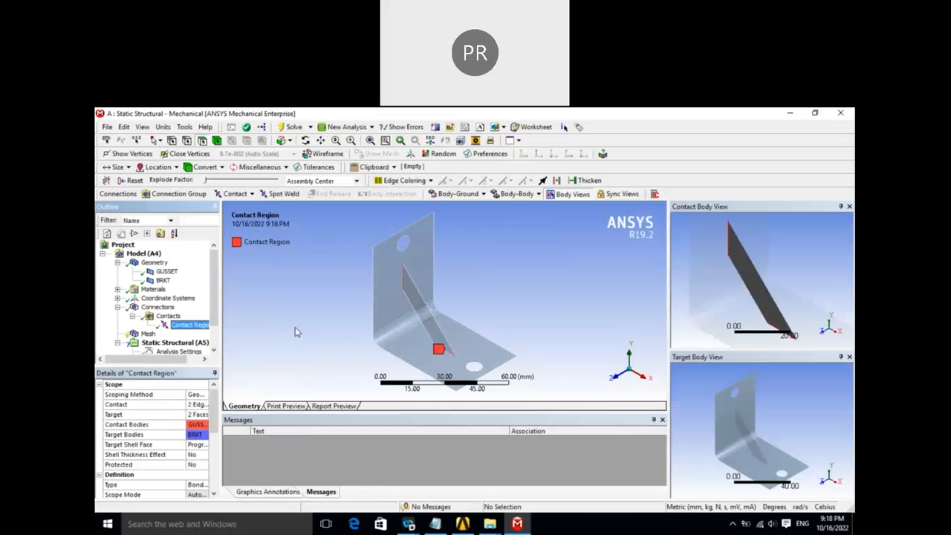
pyautogui.click(261, 332)
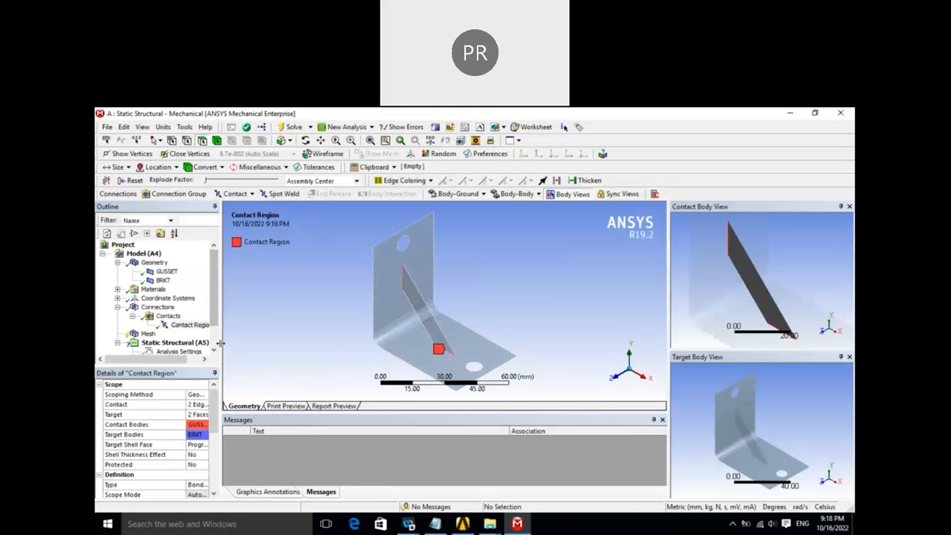
pyautogui.moveTo(234, 343); pyautogui.dragTo(235, 343)
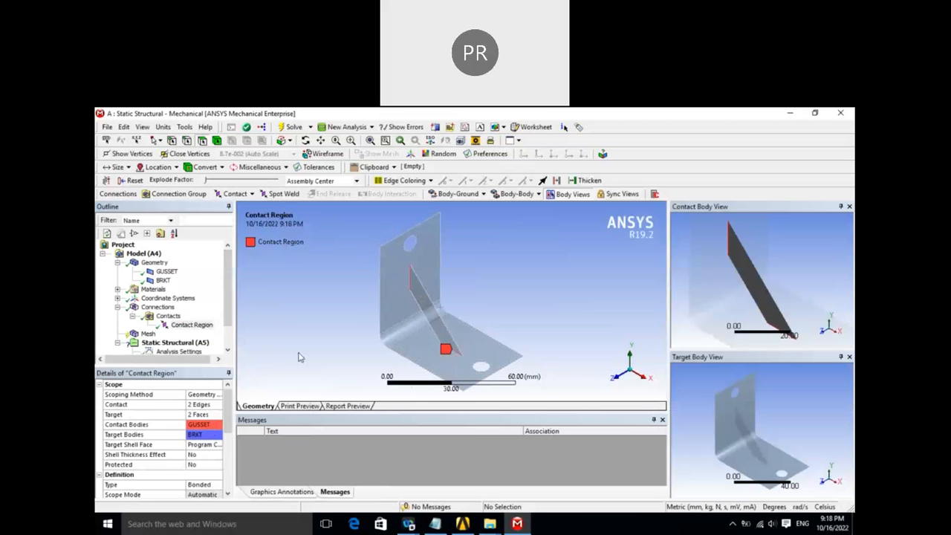
pyautogui.click(230, 321)
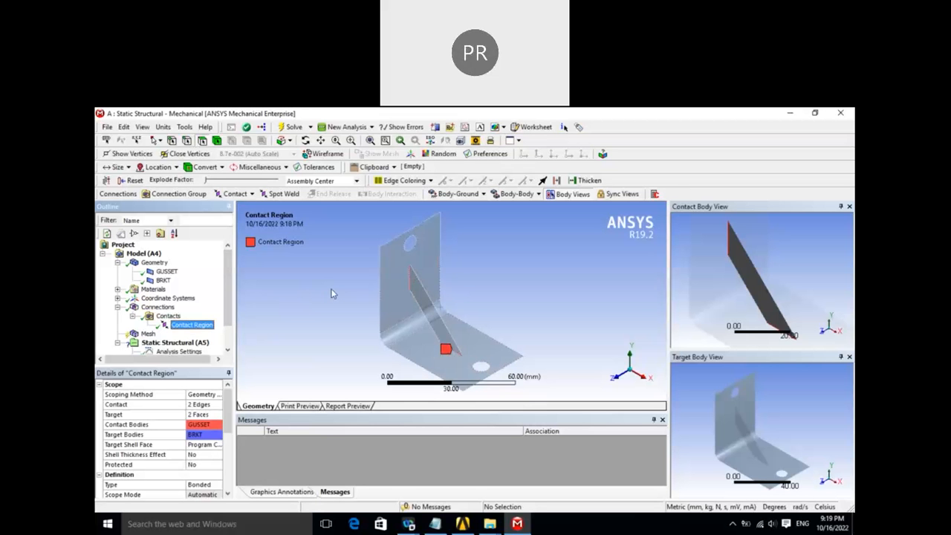
pyautogui.click(774, 525)
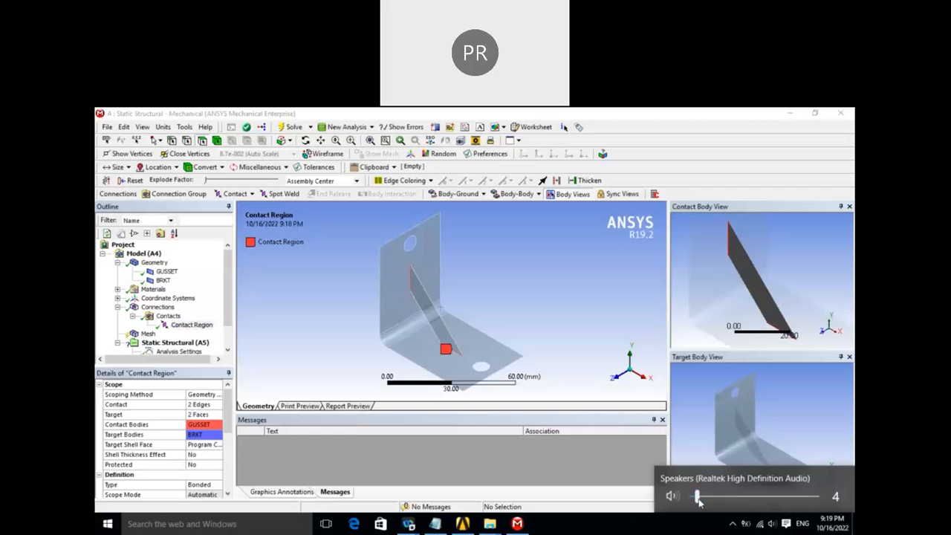
pyautogui.moveTo(698, 500); pyautogui.dragTo(758, 501)
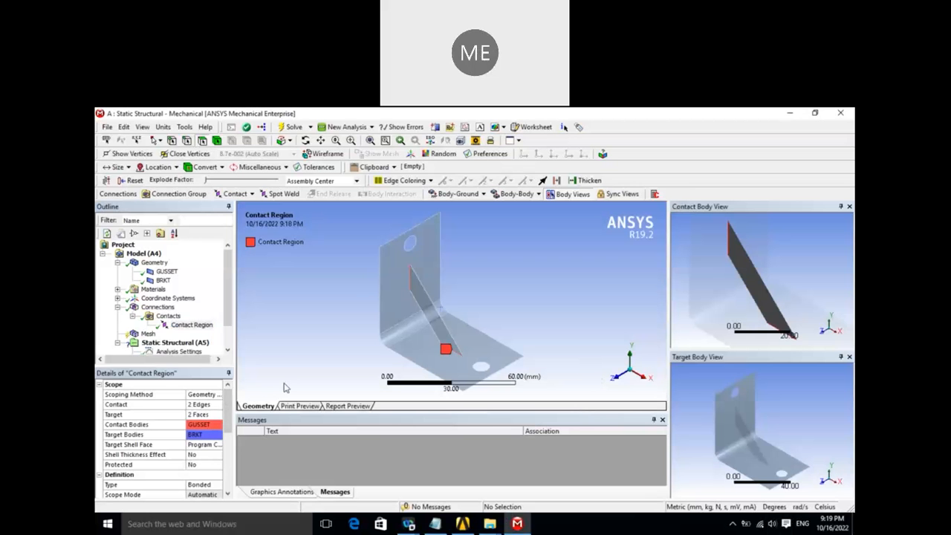
# Add a fixed support to the Static Structural analysis on the circular edge of the hole in the bracket's horizontal flange
pyautogui.moveTo(229, 318); pyautogui.dragTo(229, 335)
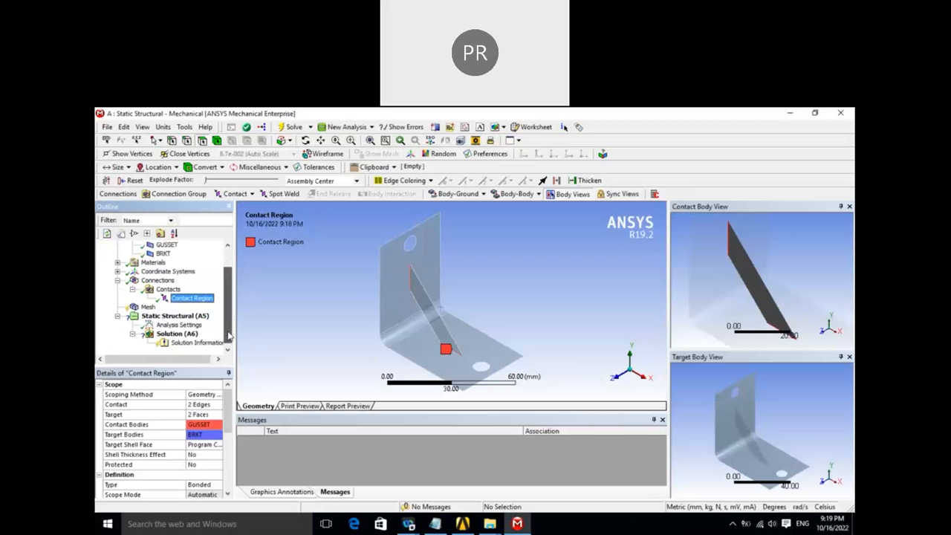
pyautogui.click(186, 317)
pyautogui.rightClick(187, 325)
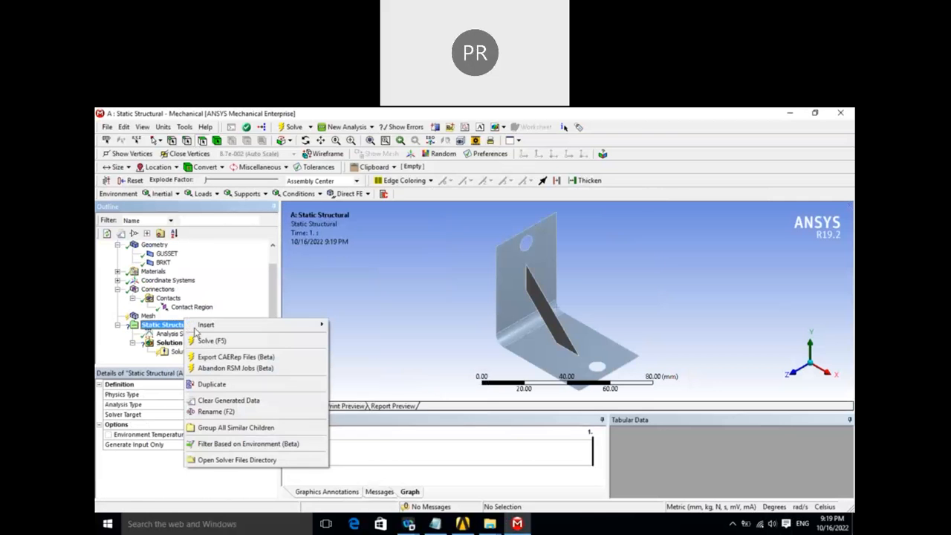
pyautogui.moveTo(223, 325)
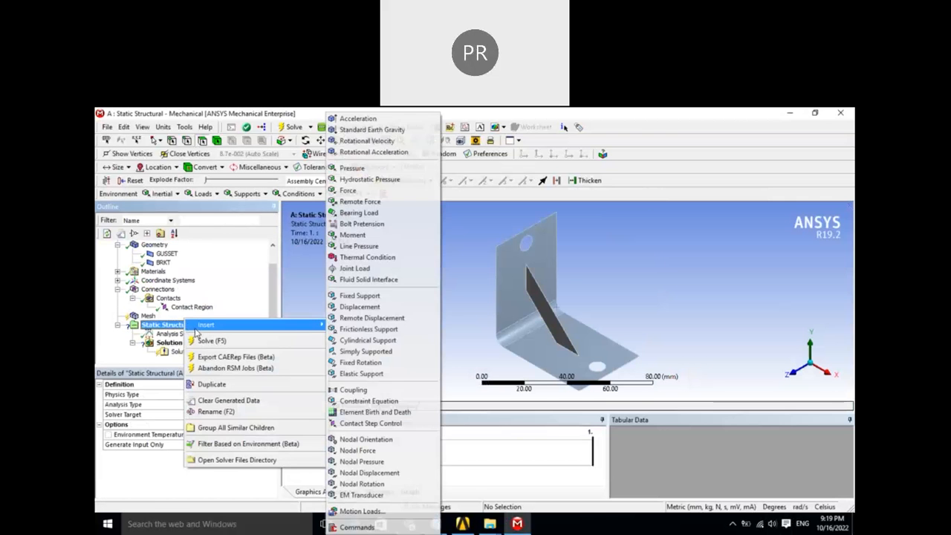
pyautogui.click(380, 296)
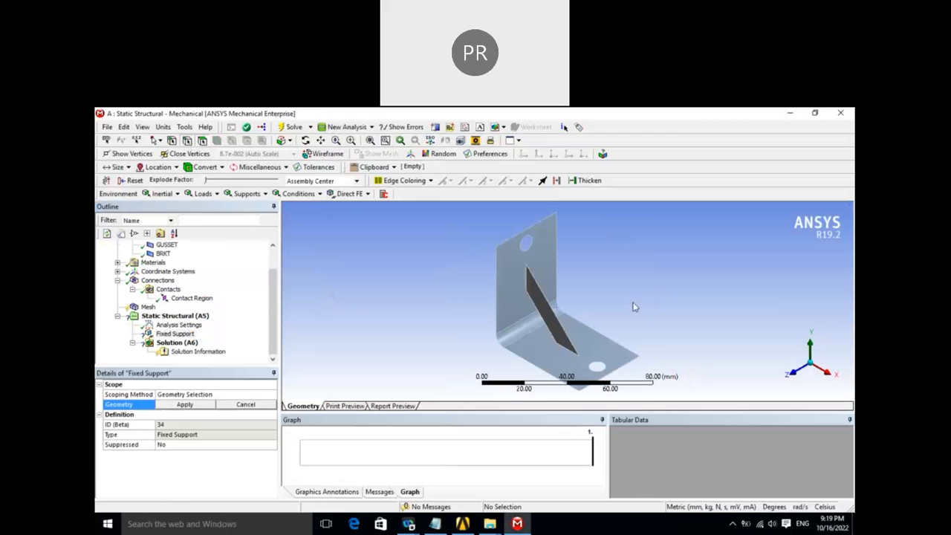
pyautogui.click(596, 366)
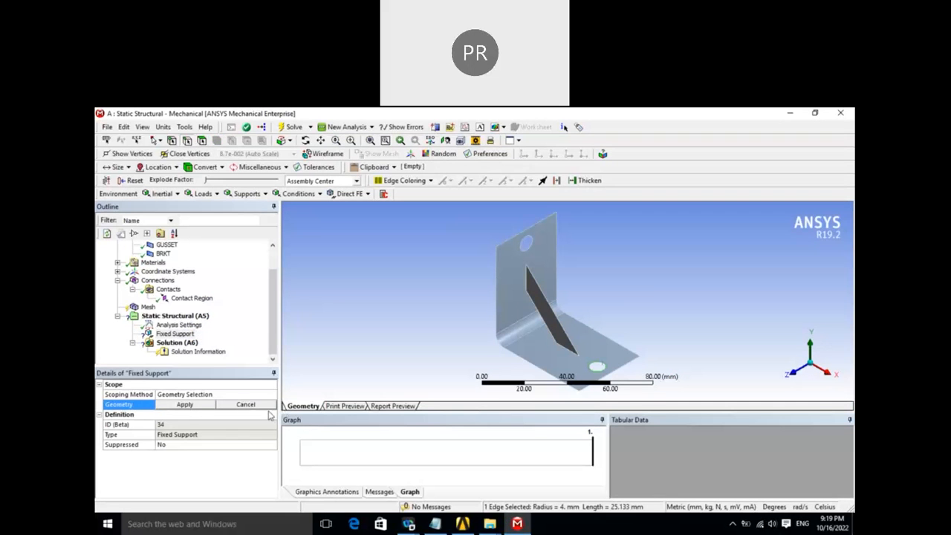
pyautogui.click(183, 405)
# Add a frictionless support on the underside face of the bracket's horizontal flange
pyautogui.moveTo(507, 359); pyautogui.dragTo(505, 297, button='middle')
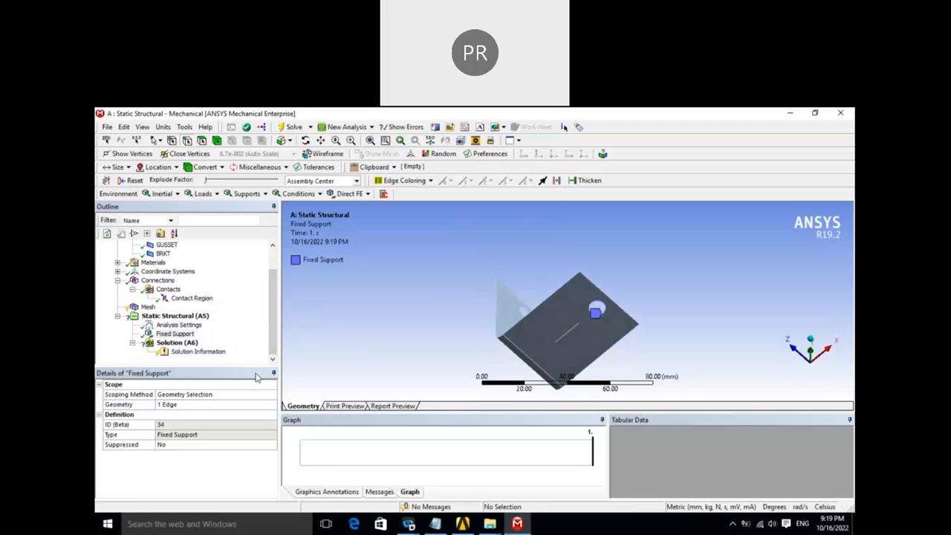
pyautogui.rightClick(188, 319)
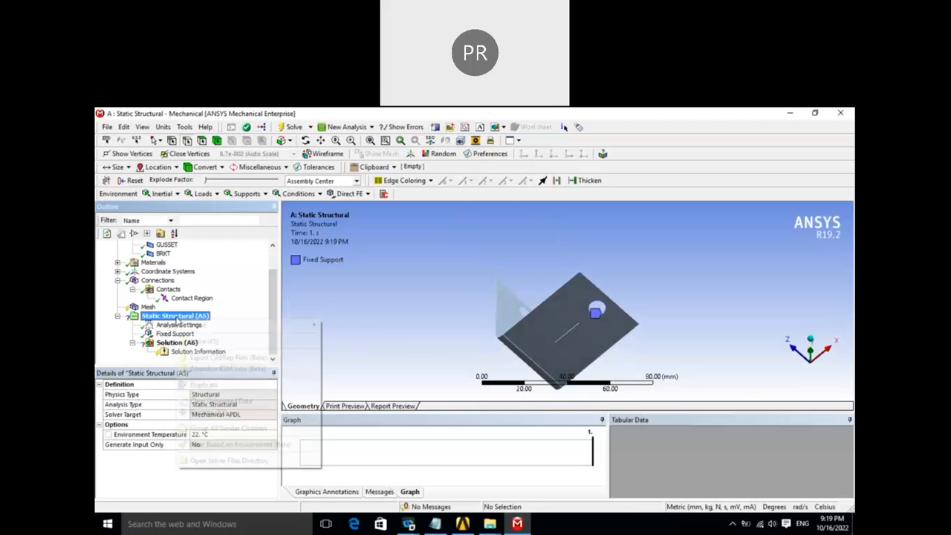
pyautogui.moveTo(208, 326)
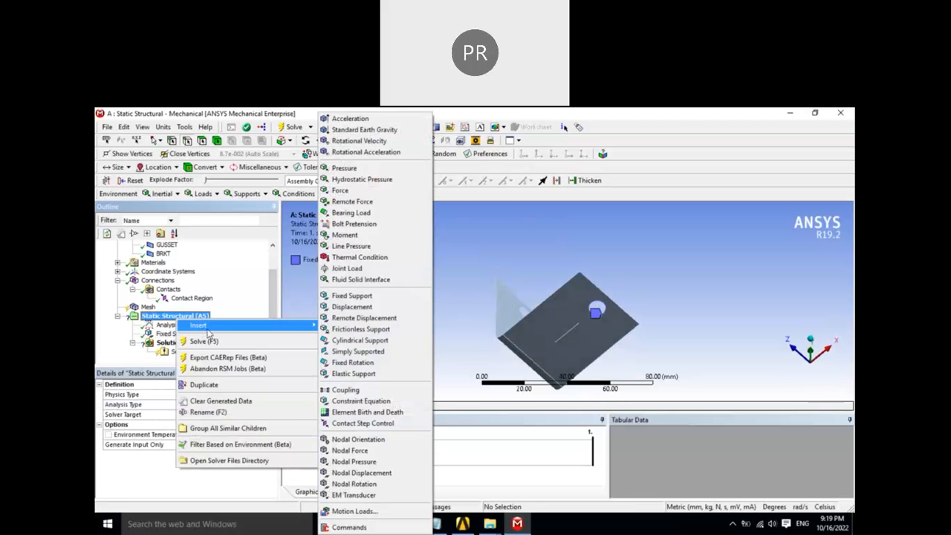
pyautogui.click(360, 329)
pyautogui.click(558, 356)
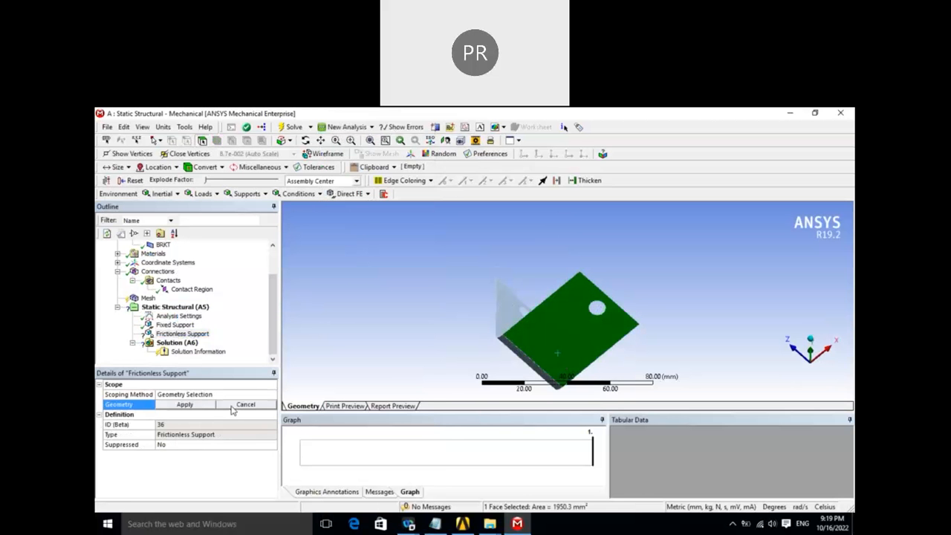
pyautogui.click(185, 404)
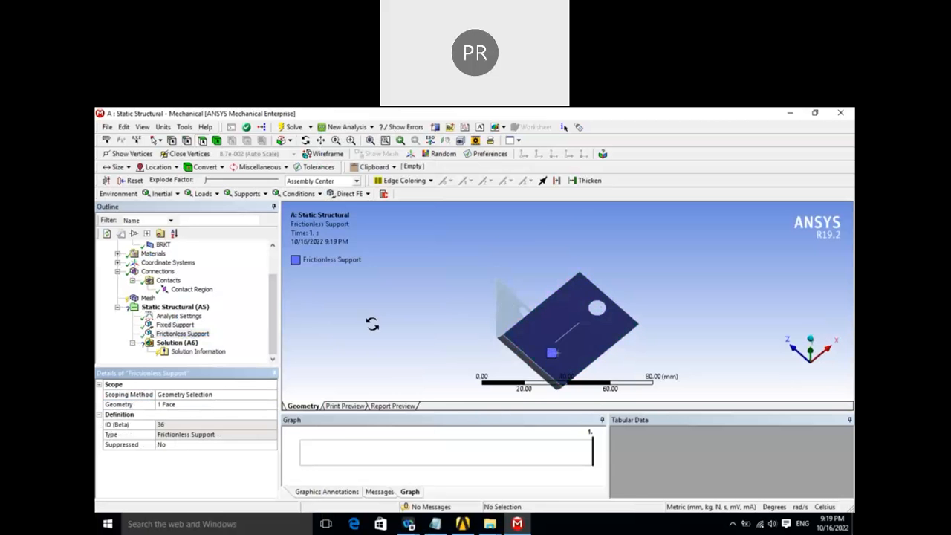
# Insert a force load scoped to the circular edge of the hole in the bracket's vertical flange
pyautogui.moveTo(365, 261); pyautogui.dragTo(260, 355, button='middle')
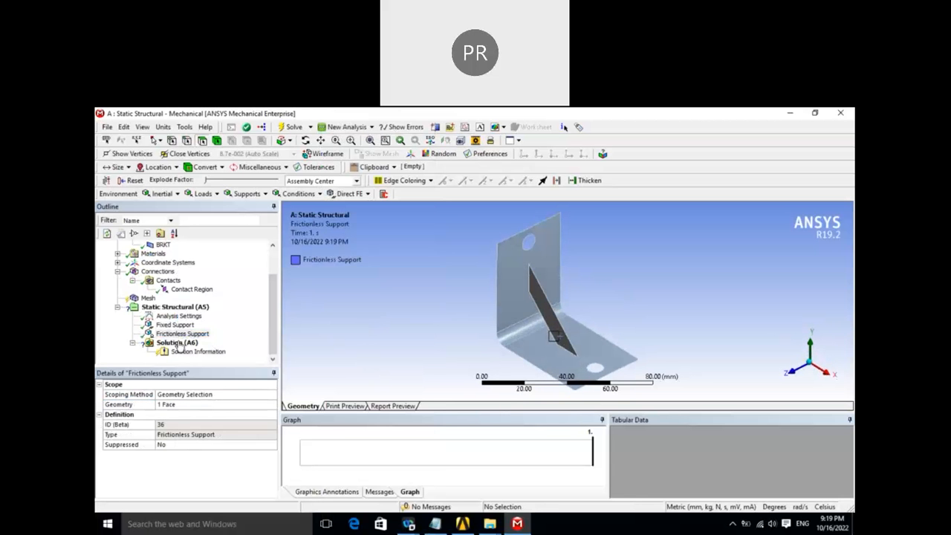
pyautogui.rightClick(175, 307)
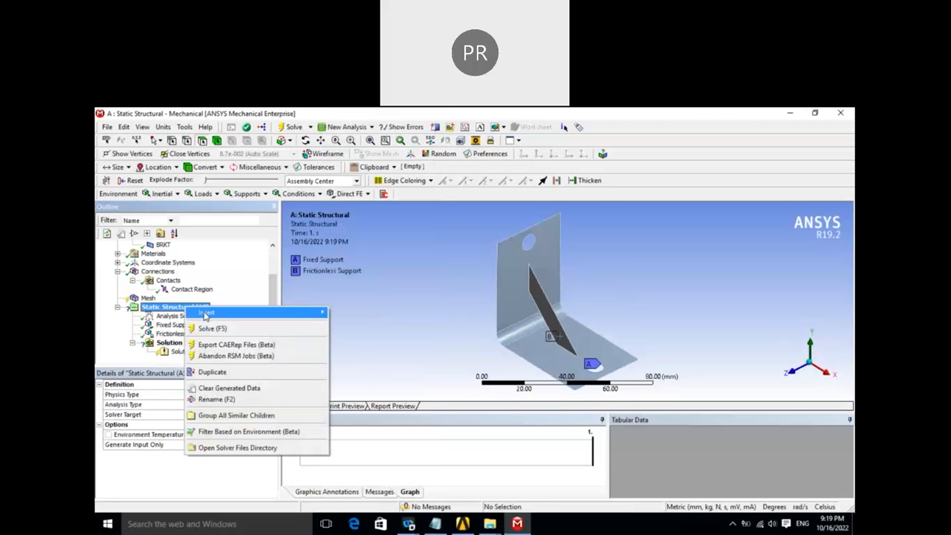
pyautogui.moveTo(245, 312)
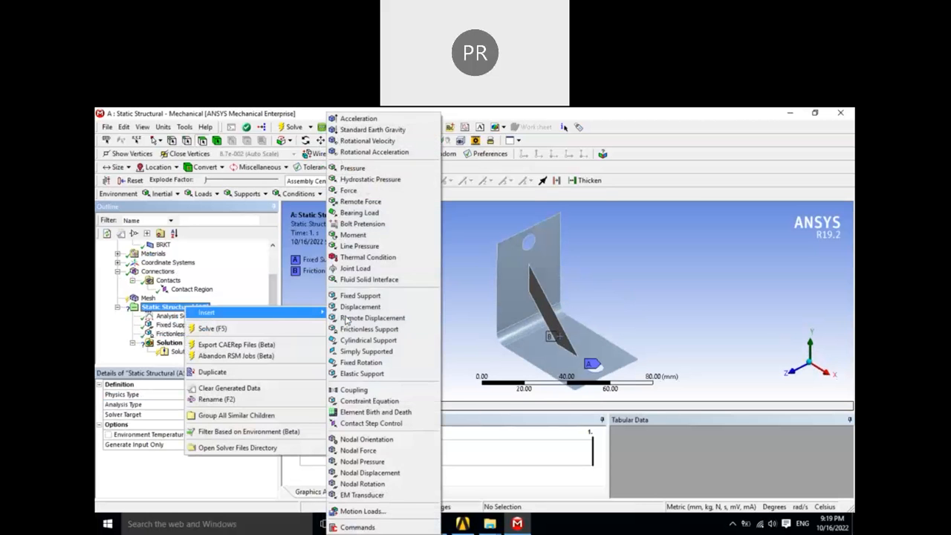
pyautogui.click(349, 190)
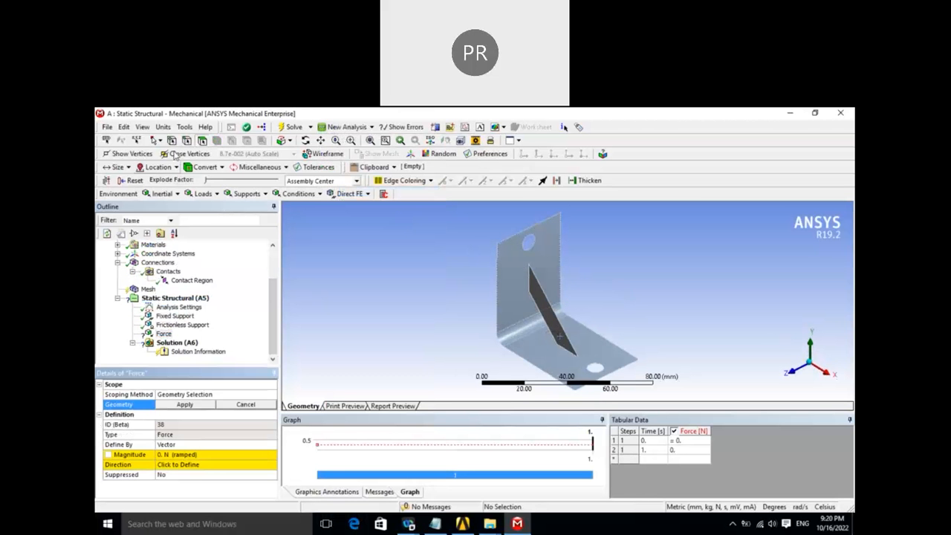
pyautogui.click(528, 252)
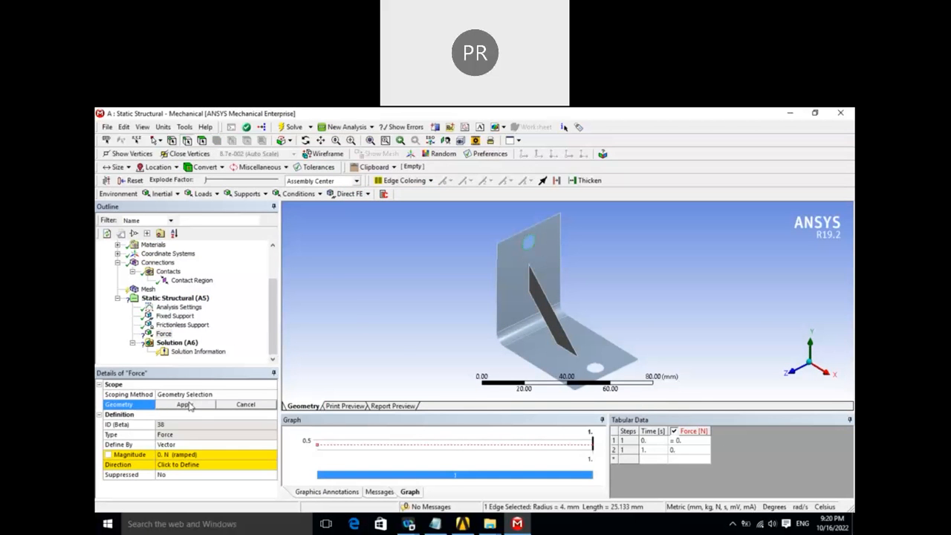
pyautogui.click(184, 404)
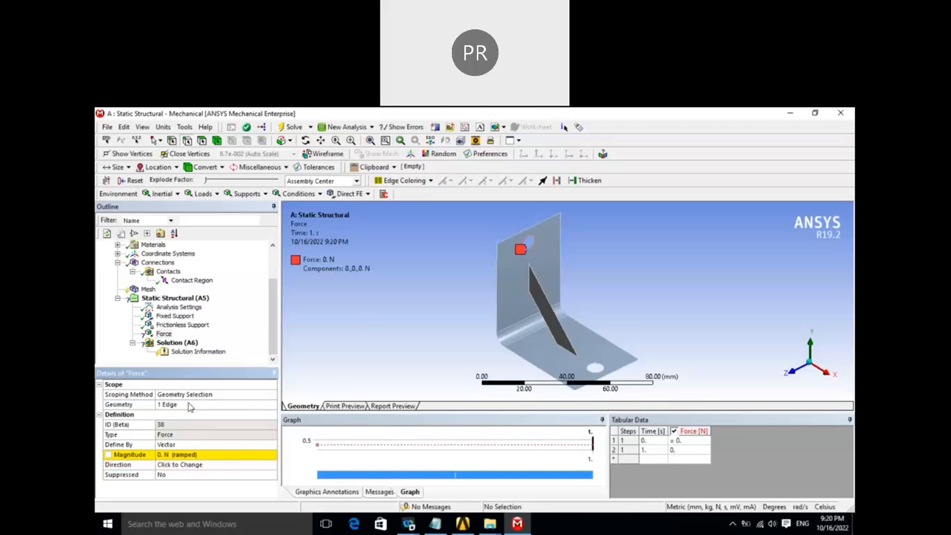
# Define the force by components and set its X component to -20 N
pyautogui.click(182, 445)
pyautogui.click(272, 444)
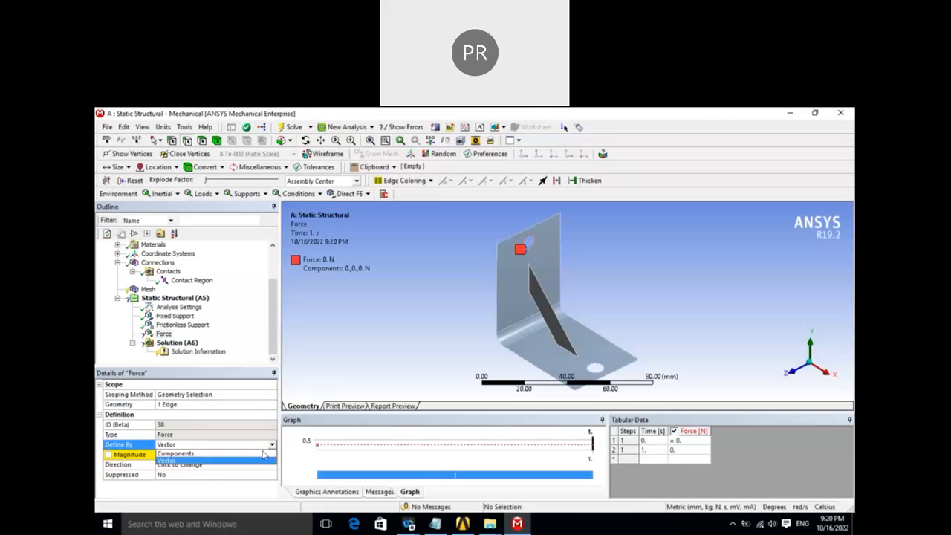
pyautogui.click(208, 461)
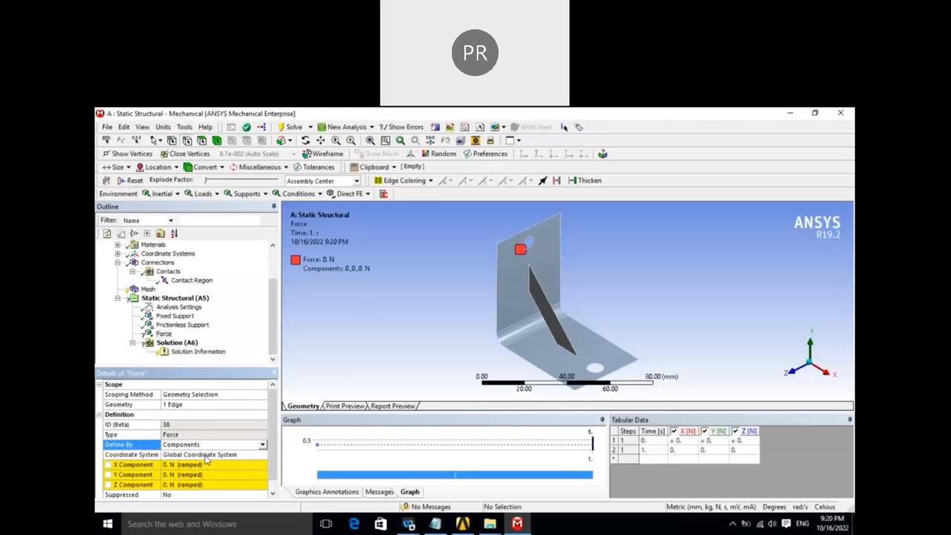
pyautogui.click(180, 463)
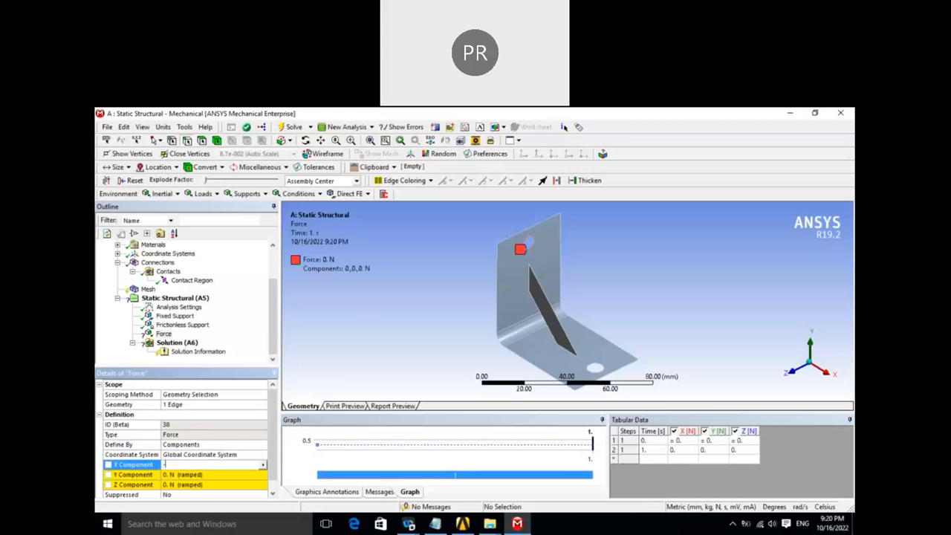
pyautogui.click(387, 344)
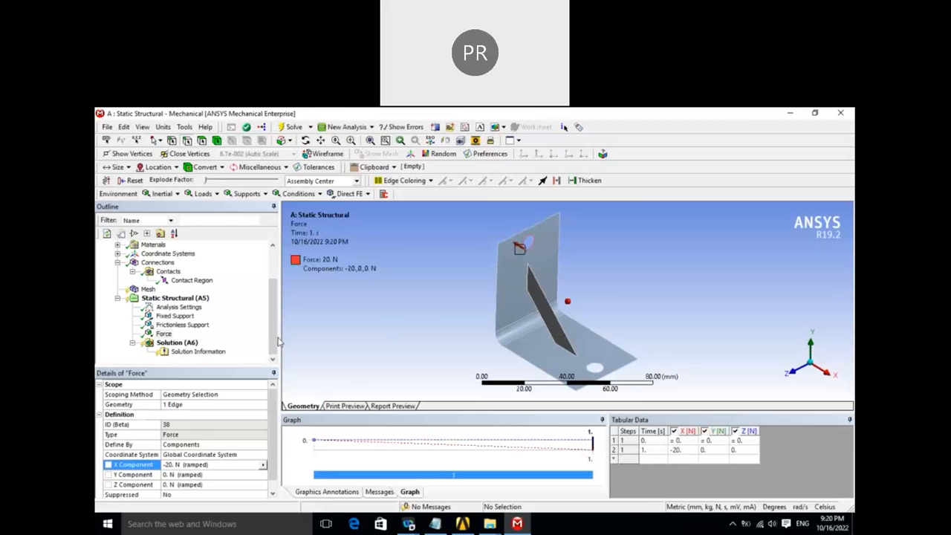
# Insert an Equivalent (von-Mises) stress result under Solution and select it
pyautogui.rightClick(177, 343)
pyautogui.moveTo(223, 351)
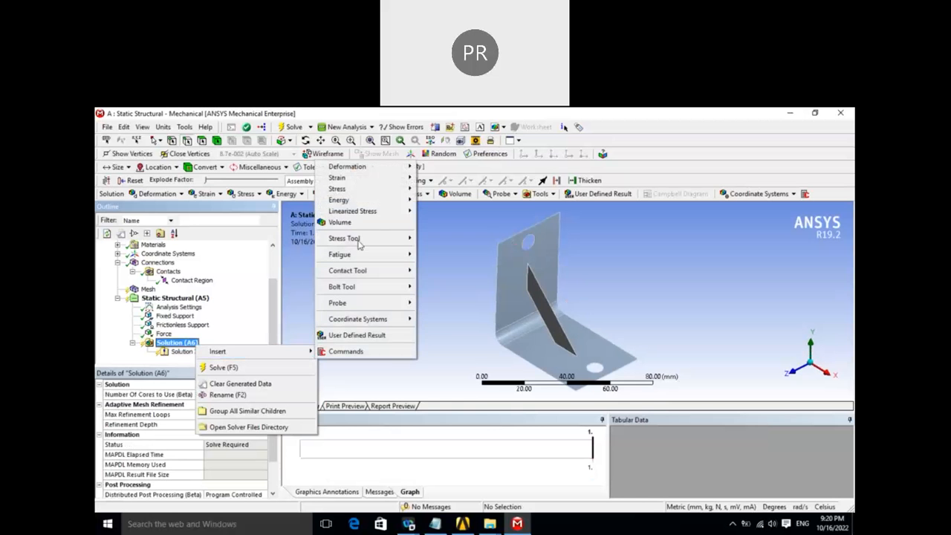
pyautogui.moveTo(363, 194)
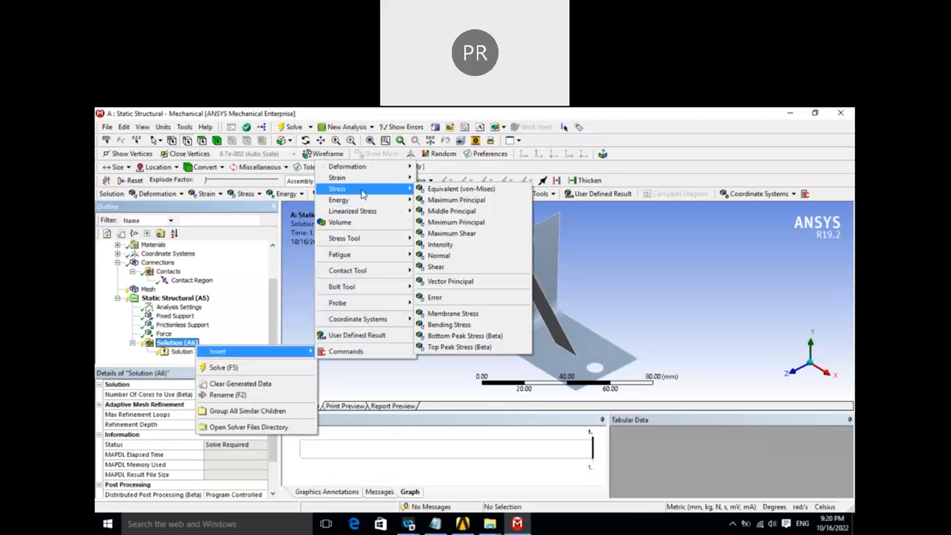
pyautogui.click(444, 194)
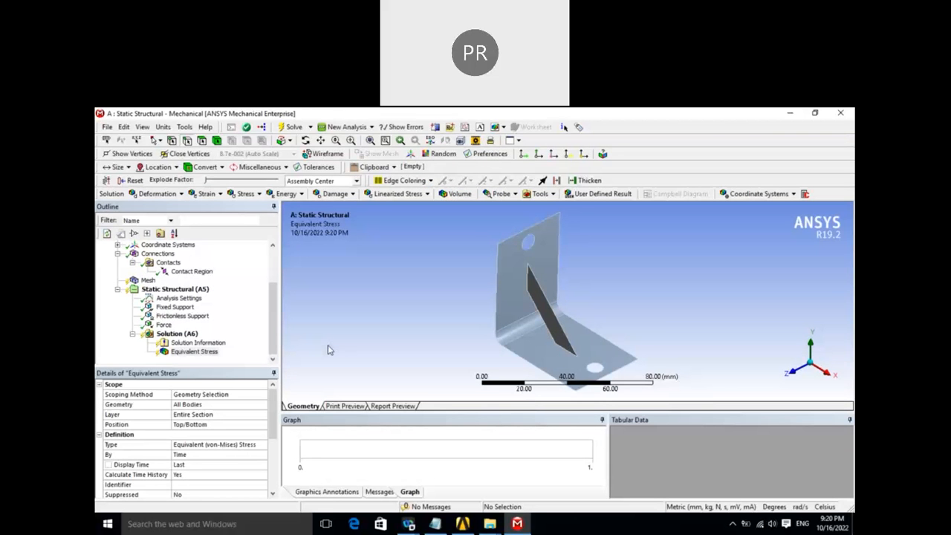
pyautogui.click(207, 355)
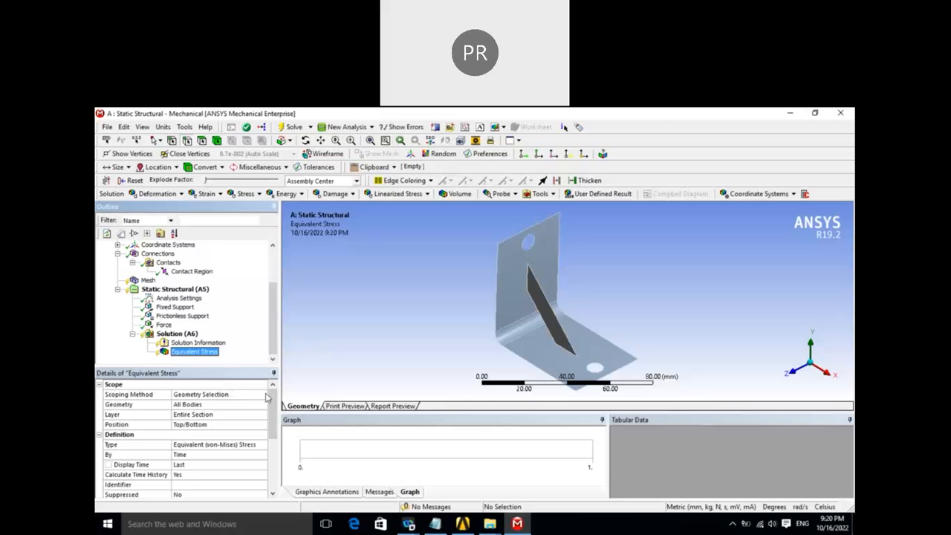
# Make the Equivalent Stress result's maximum an output parameter
pyautogui.moveTo(271, 401); pyautogui.dragTo(270, 447)
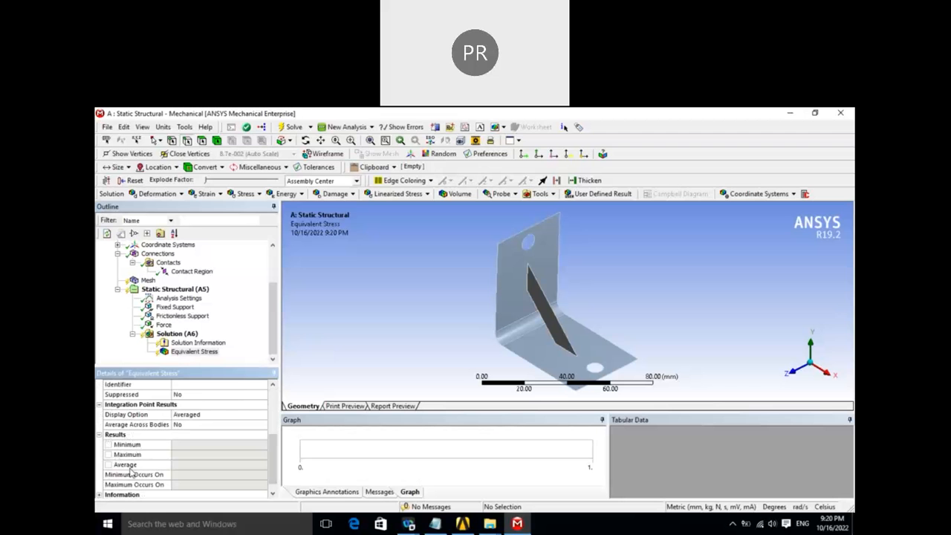
pyautogui.click(109, 455)
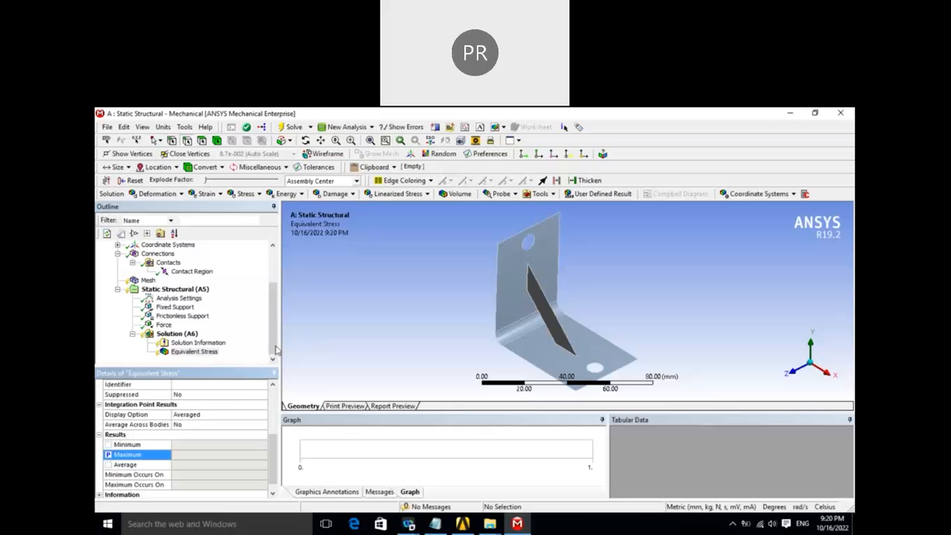
pyautogui.moveTo(275, 328); pyautogui.dragTo(275, 295)
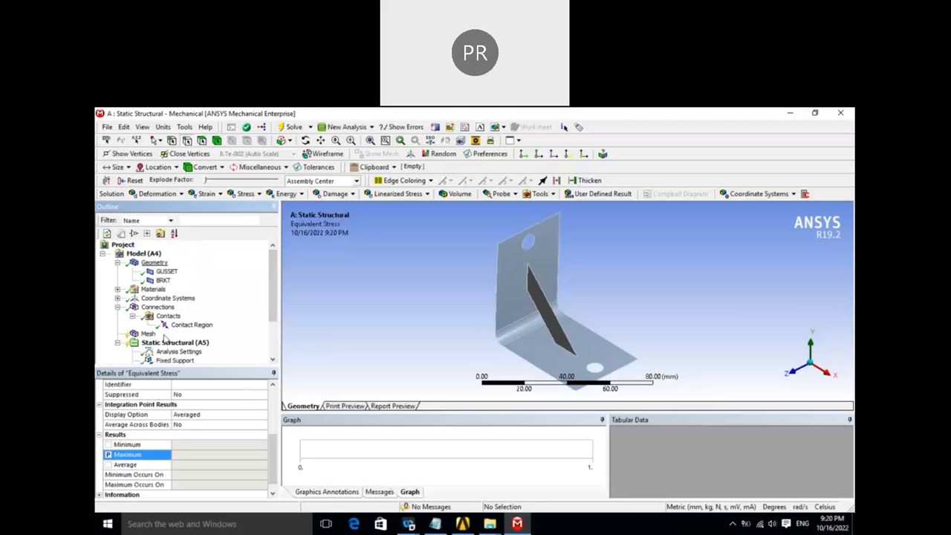
pyautogui.moveTo(275, 311); pyautogui.dragTo(275, 336)
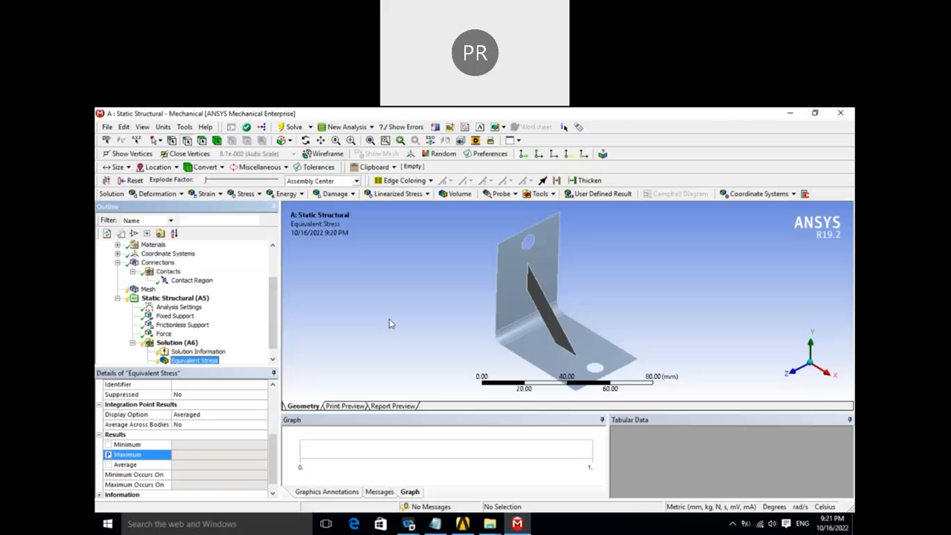
# Switch to Workbench, open the analysis parameters and add two design points with gusset thicknesses of 2 mm and 3 mm
pyautogui.click(461, 523)
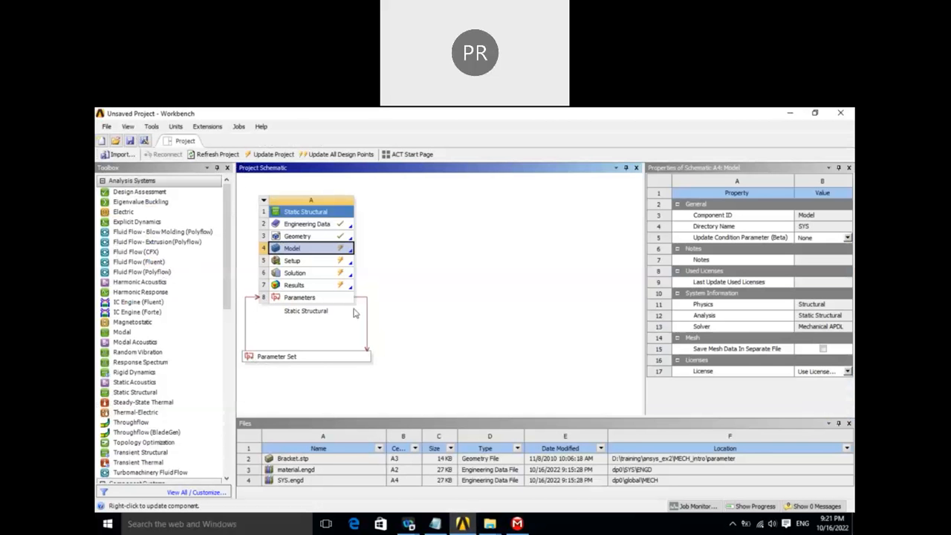
pyautogui.doubleClick(298, 297)
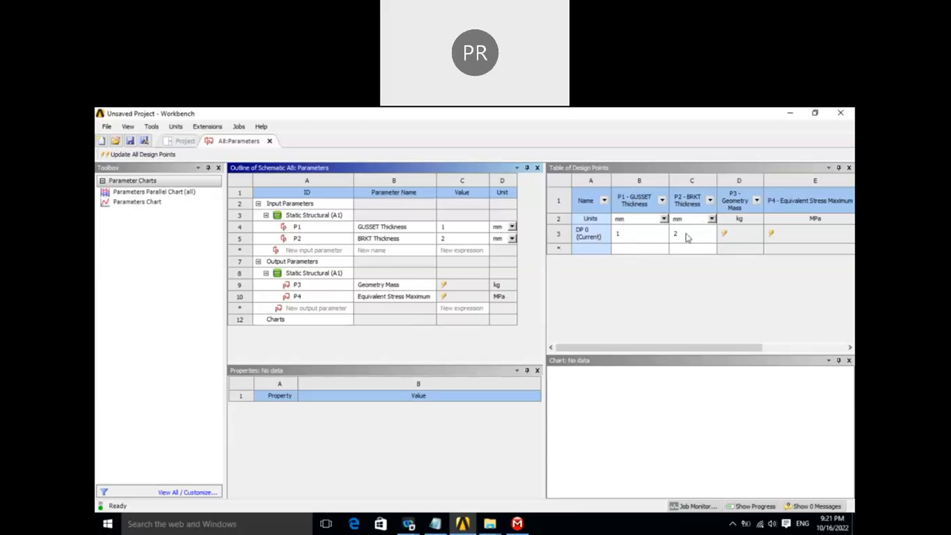
pyautogui.click(631, 248)
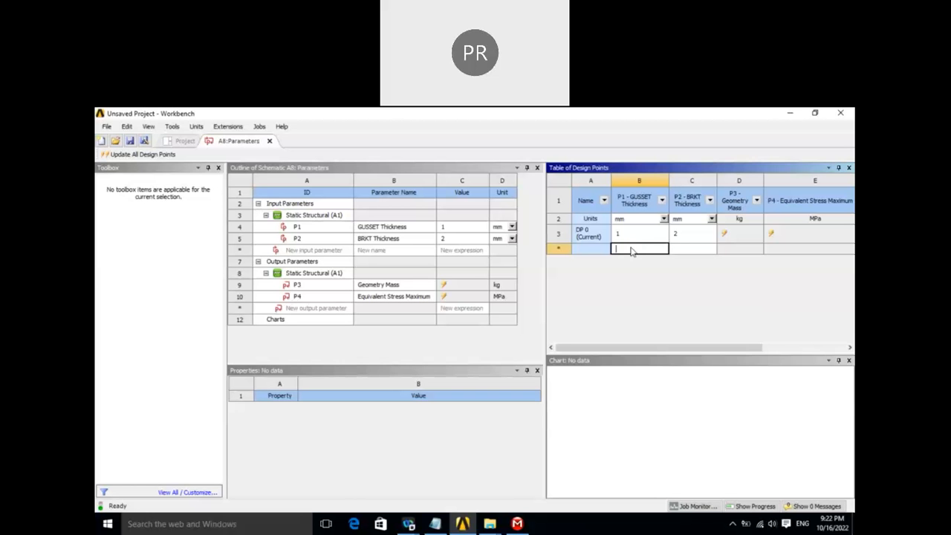
pyautogui.write('2')
pyautogui.click(678, 253)
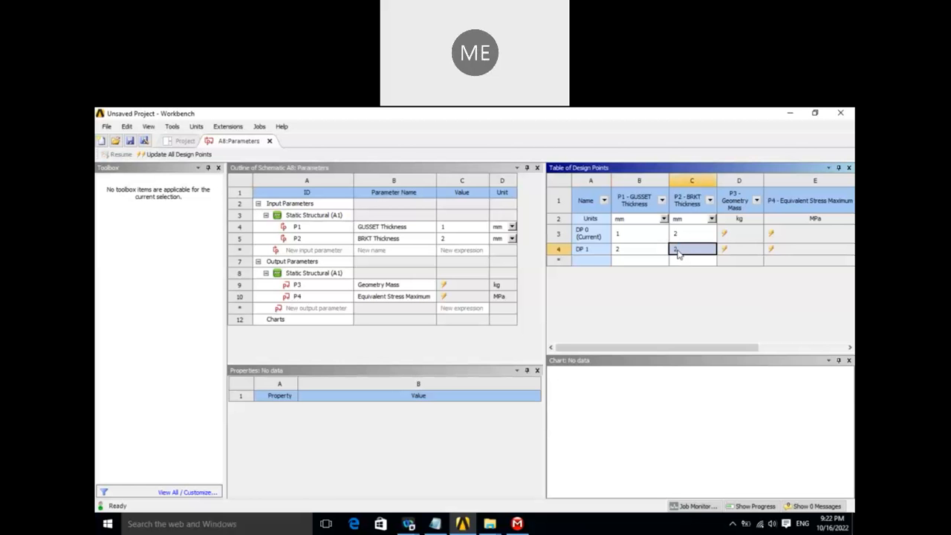
pyautogui.click(630, 260)
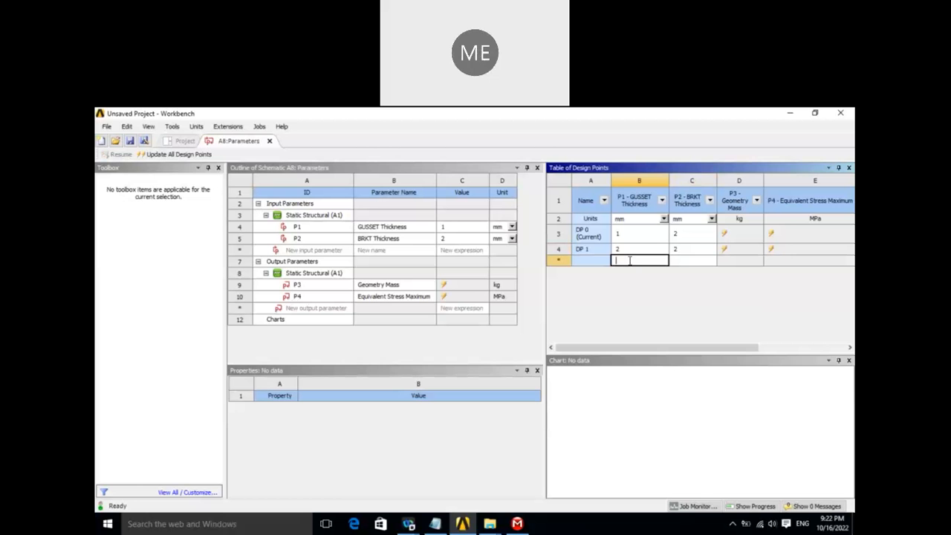
pyautogui.write('3')
pyautogui.click(683, 262)
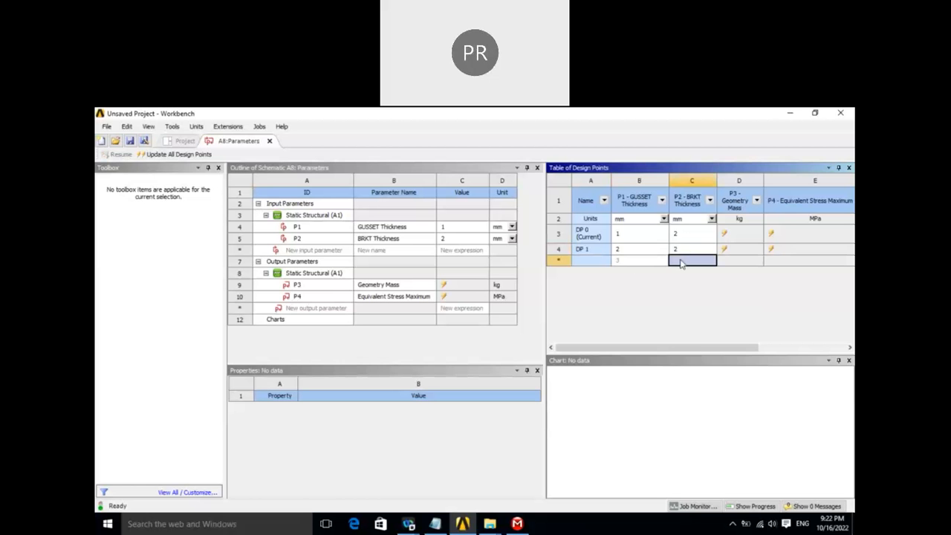
# Add two design points with 1 mm gusset thickness and BRKT thicknesses of 2.5 mm and 3 mm
pyautogui.click(629, 272)
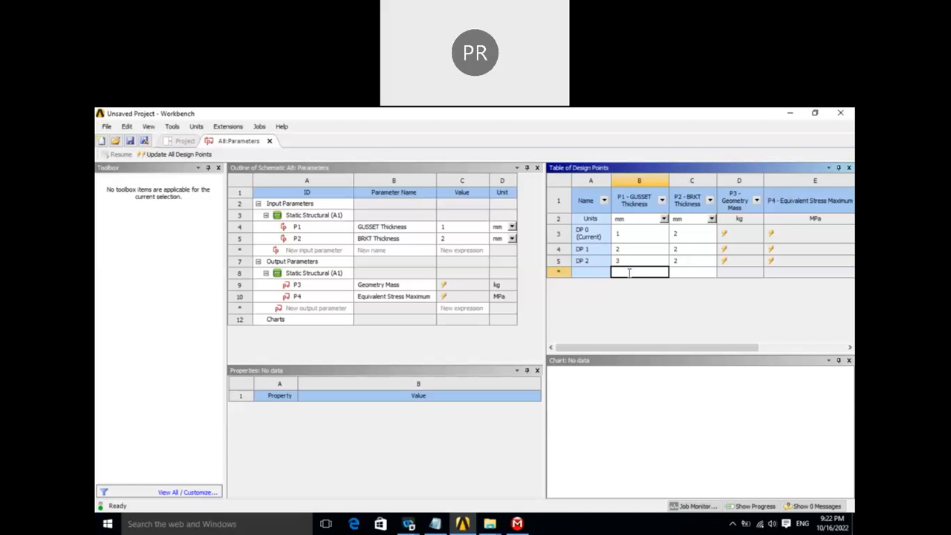
pyautogui.write('1')
pyautogui.click(678, 274)
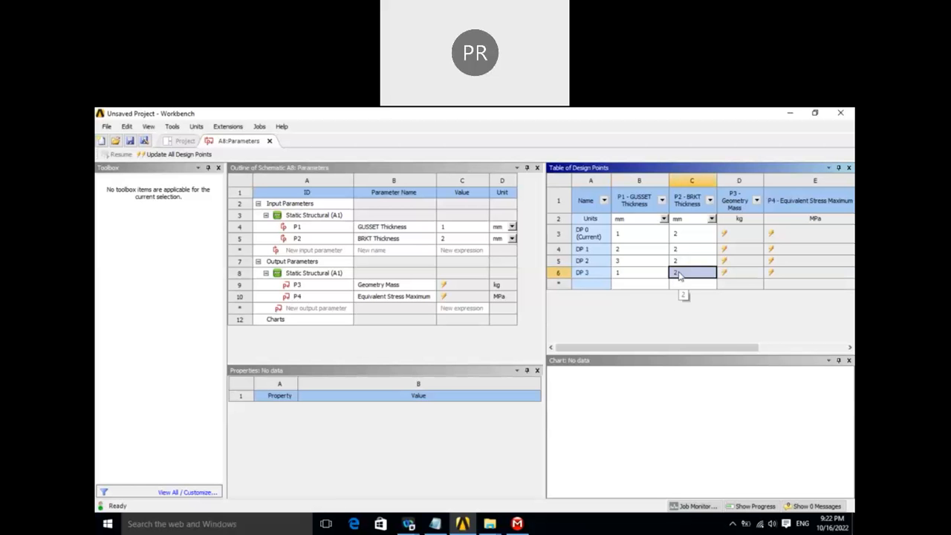
pyautogui.click(677, 273)
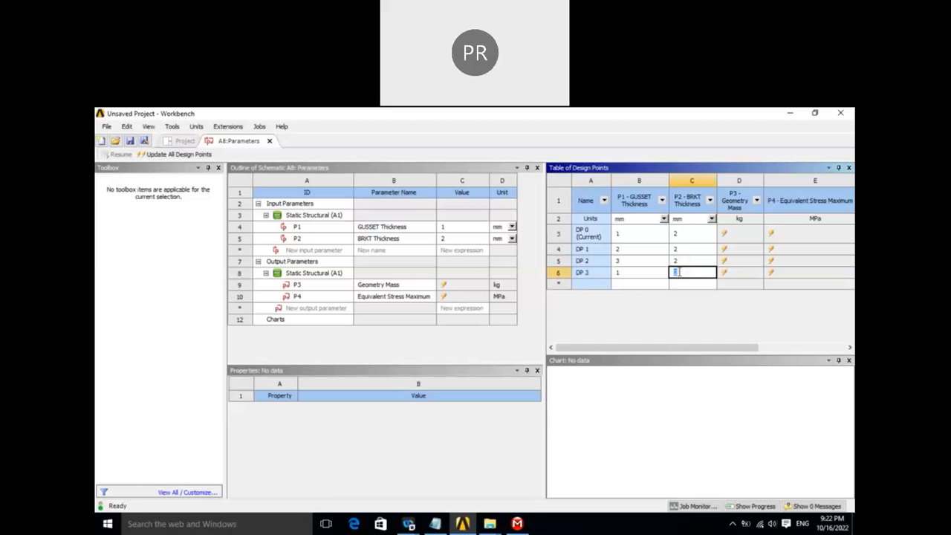
pyautogui.write('2.5')
pyautogui.click(621, 284)
pyautogui.write('1')
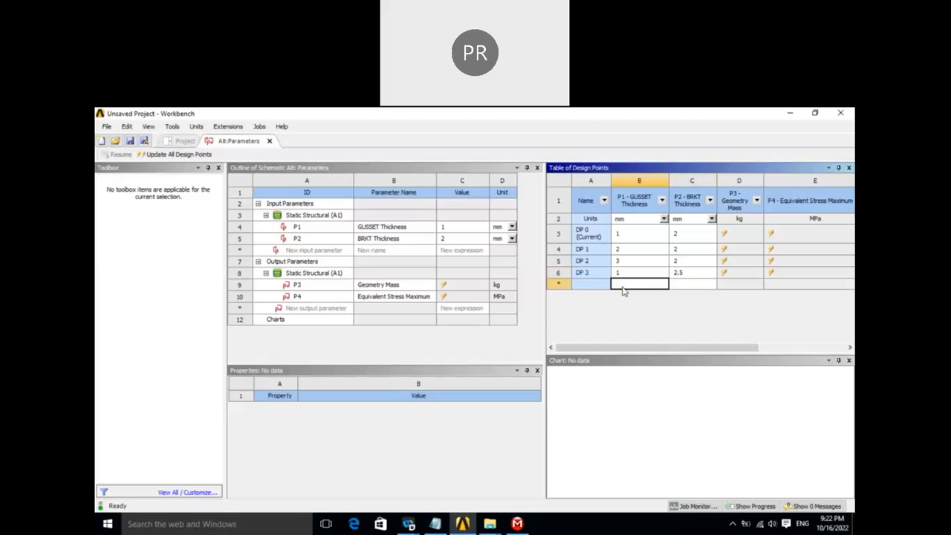
pyautogui.click(679, 287)
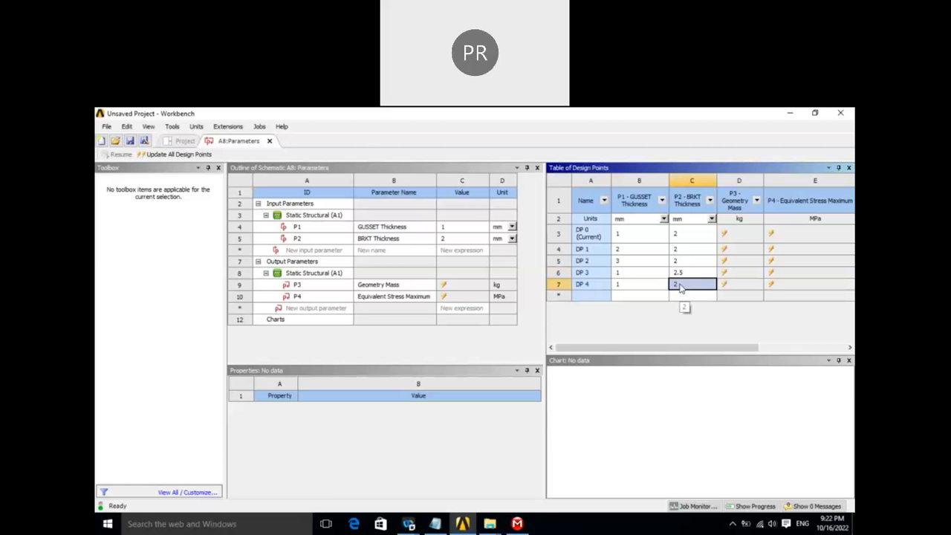
pyautogui.write('3')
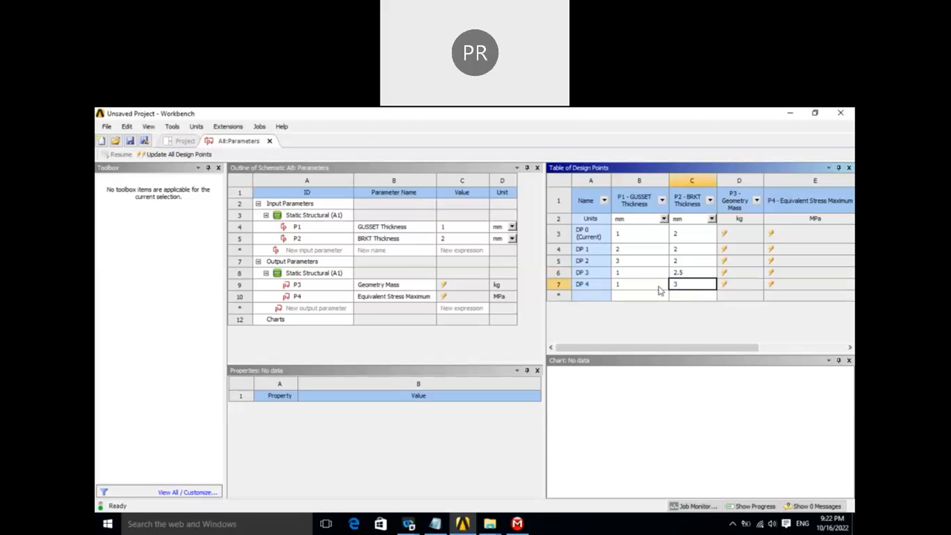
# Add a design point with 1 mm gusset thickness and 3.5 mm BRKT thickness
pyautogui.click(631, 296)
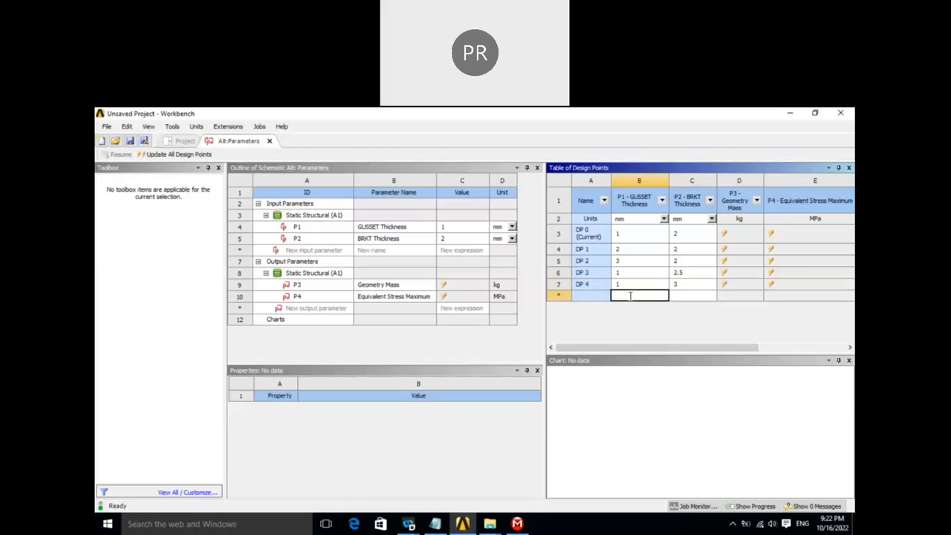
pyautogui.write('1')
pyautogui.click(678, 297)
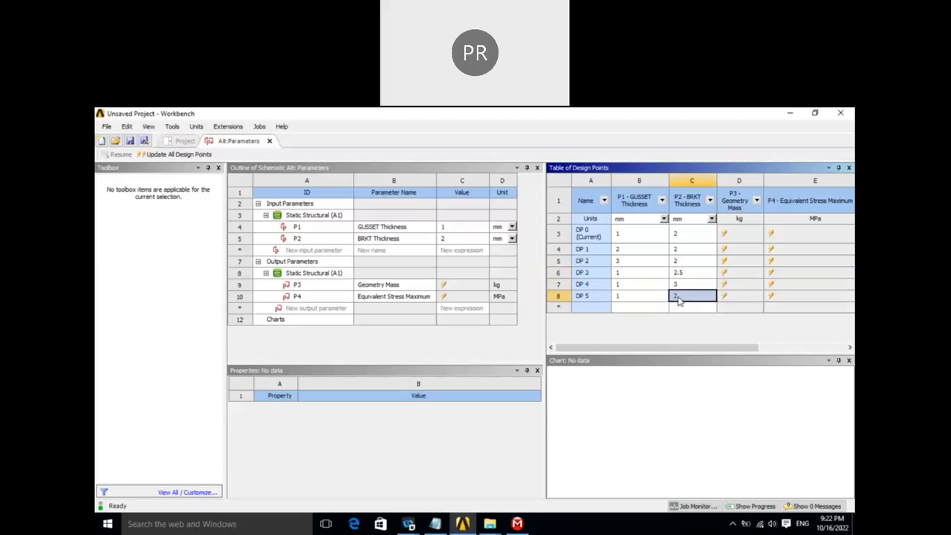
pyautogui.write('3')
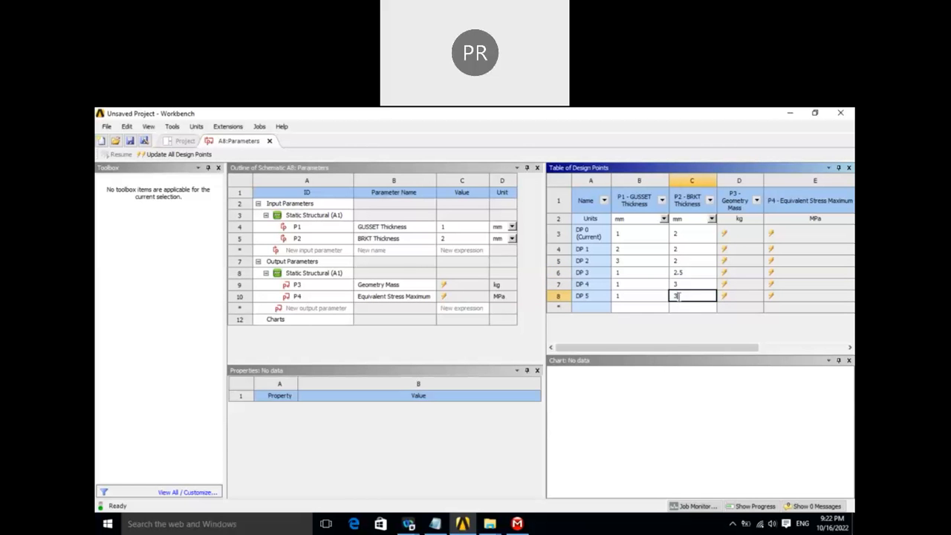
pyautogui.write('.5')
pyautogui.click(628, 309)
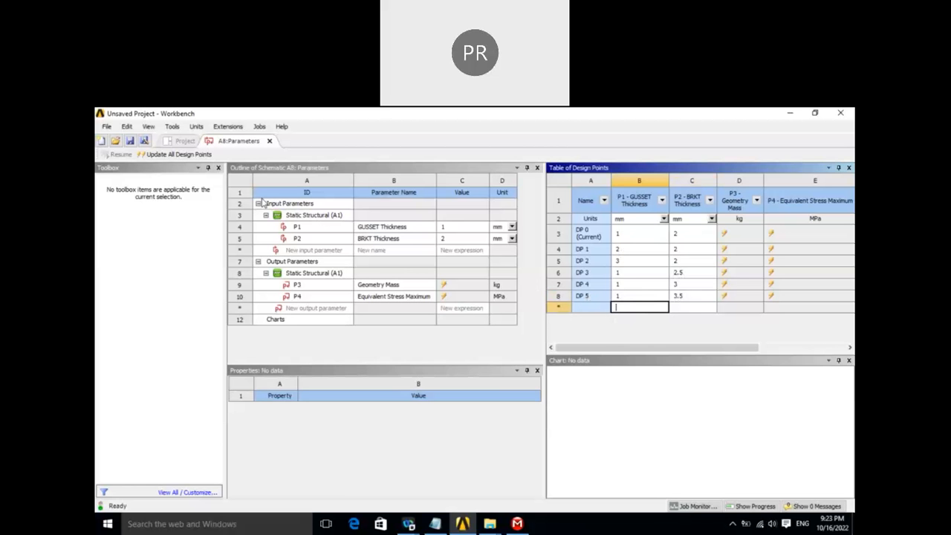
# Update all design points, allowing open editors to close during the process
pyautogui.click(172, 154)
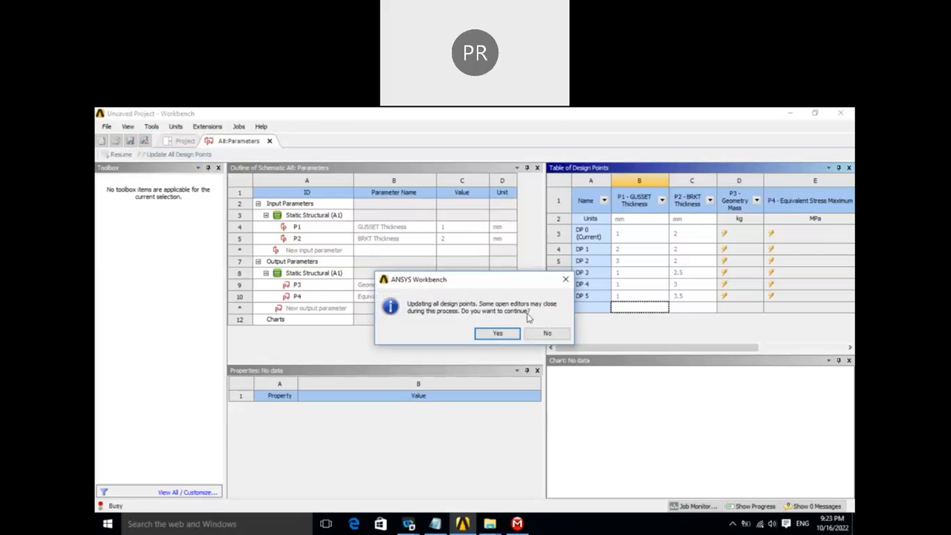
pyautogui.click(508, 335)
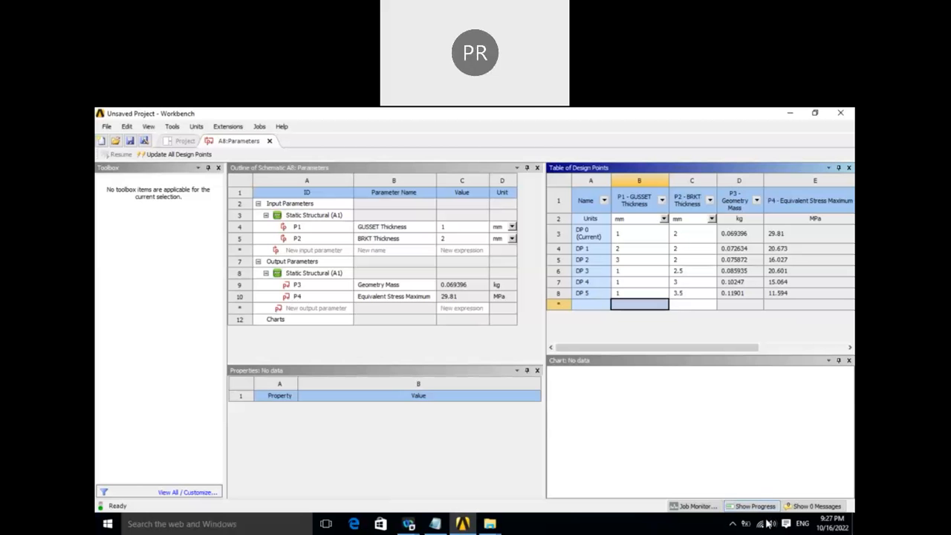
pyautogui.press('XF86AudioLowerVolume')
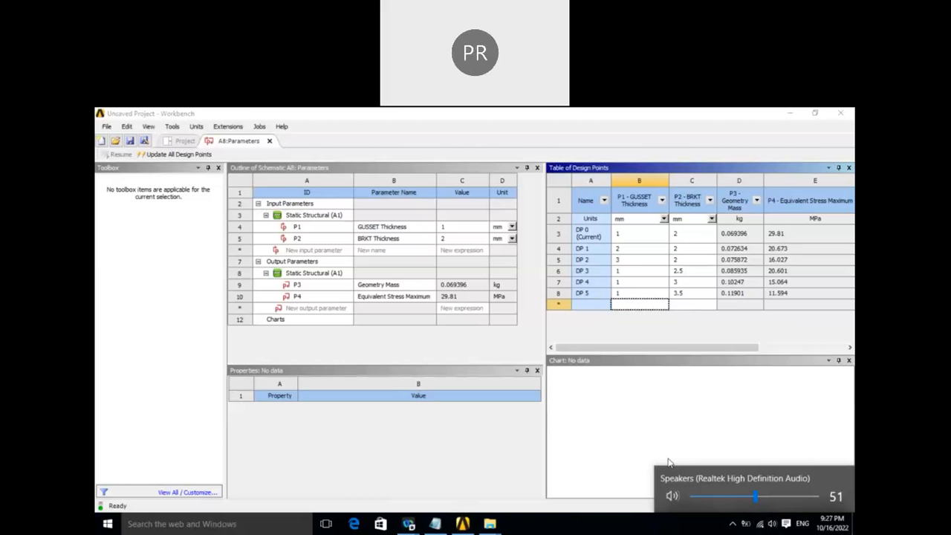